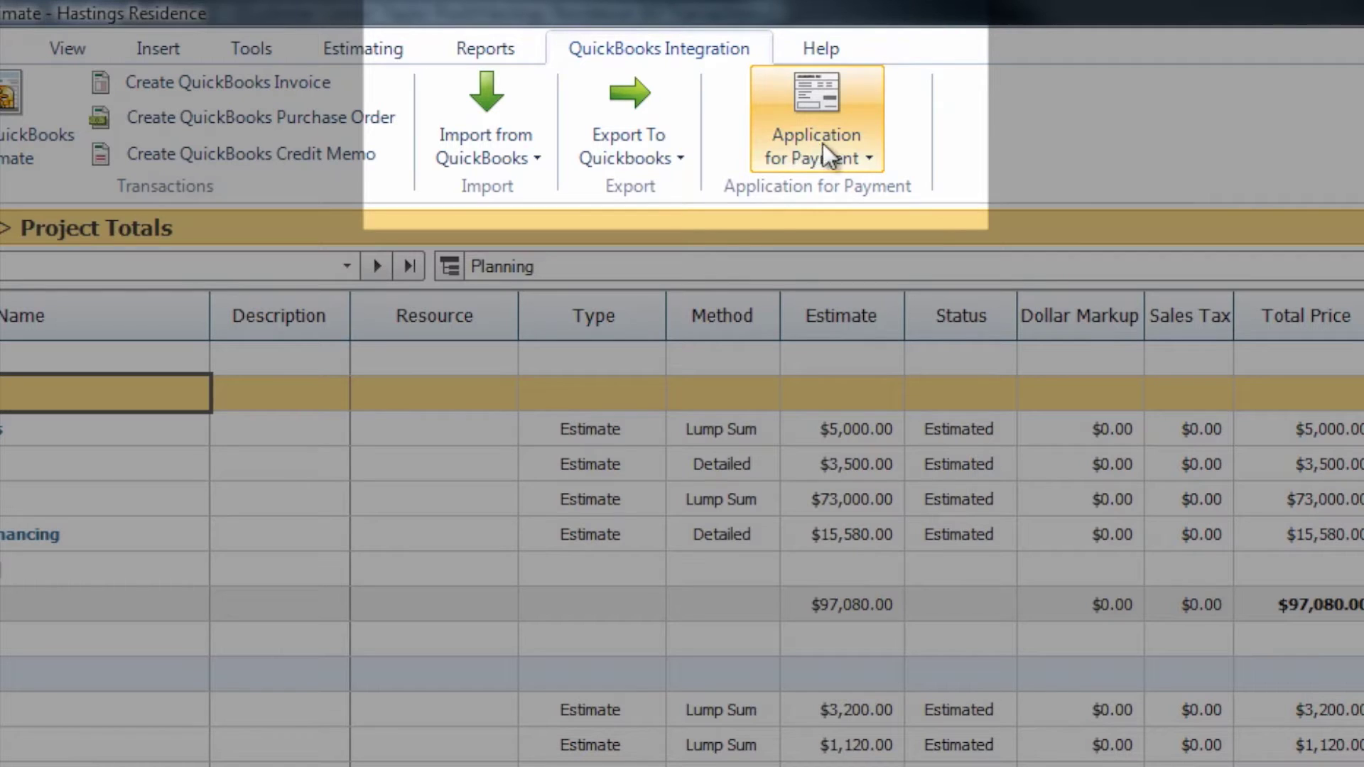
Start a new Application for Payment, reposition the wizard, and continue past the empty previous-applications summary
click(509, 78)
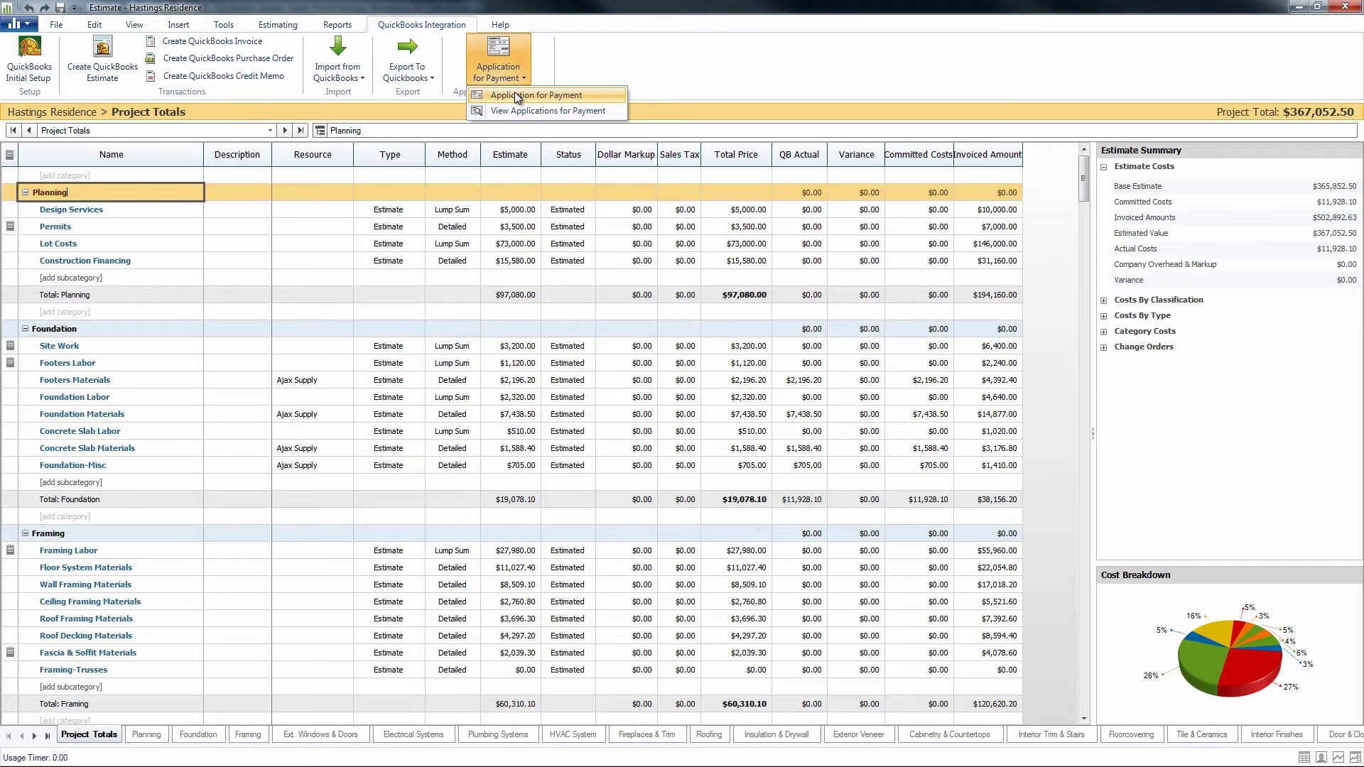
click(850, 192)
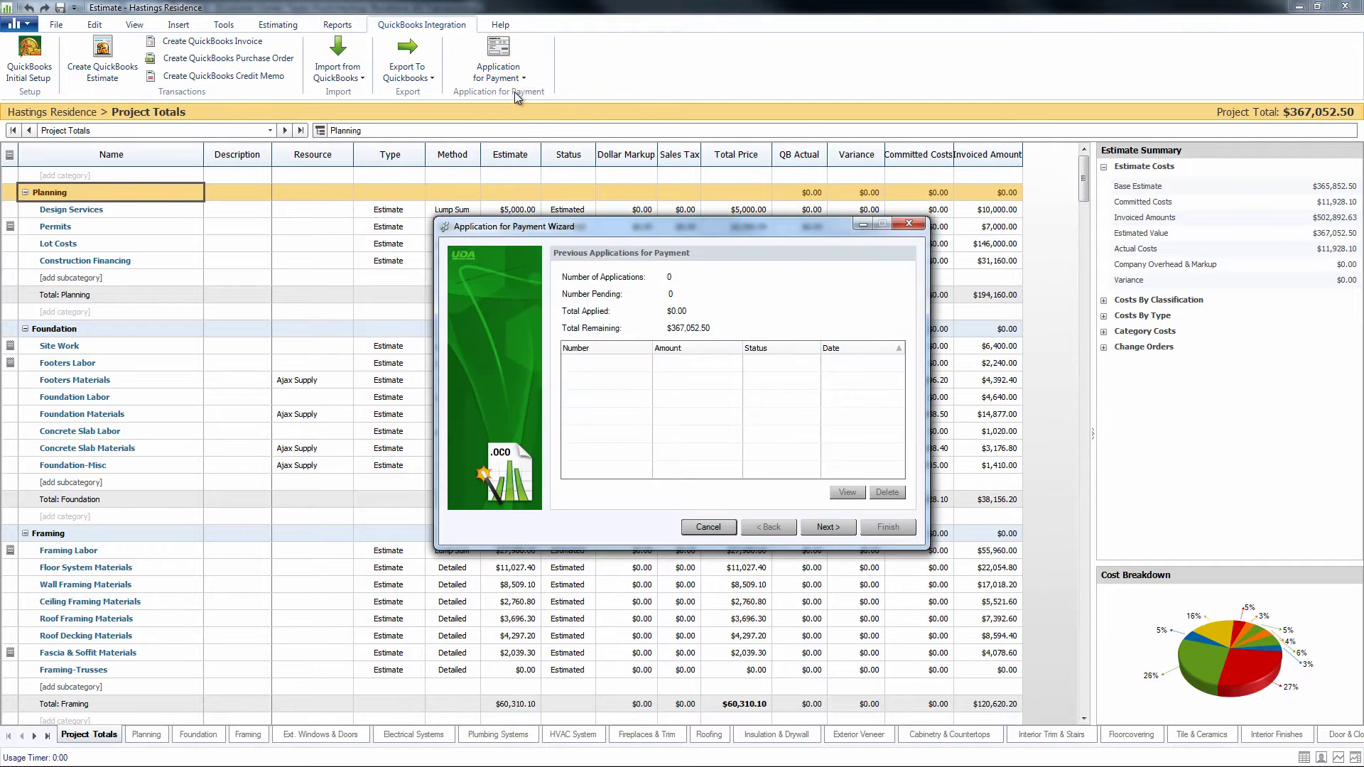
drag(636, 231, 566, 209)
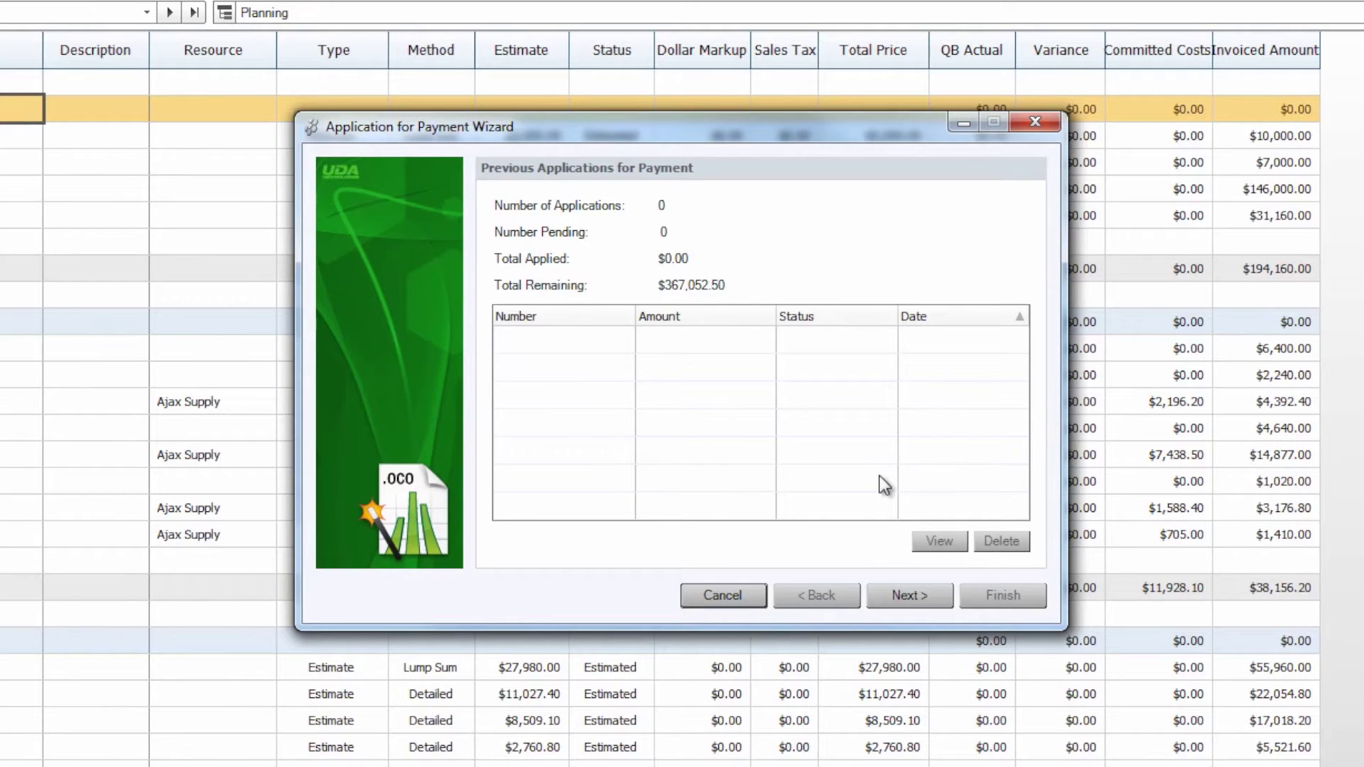
click(917, 594)
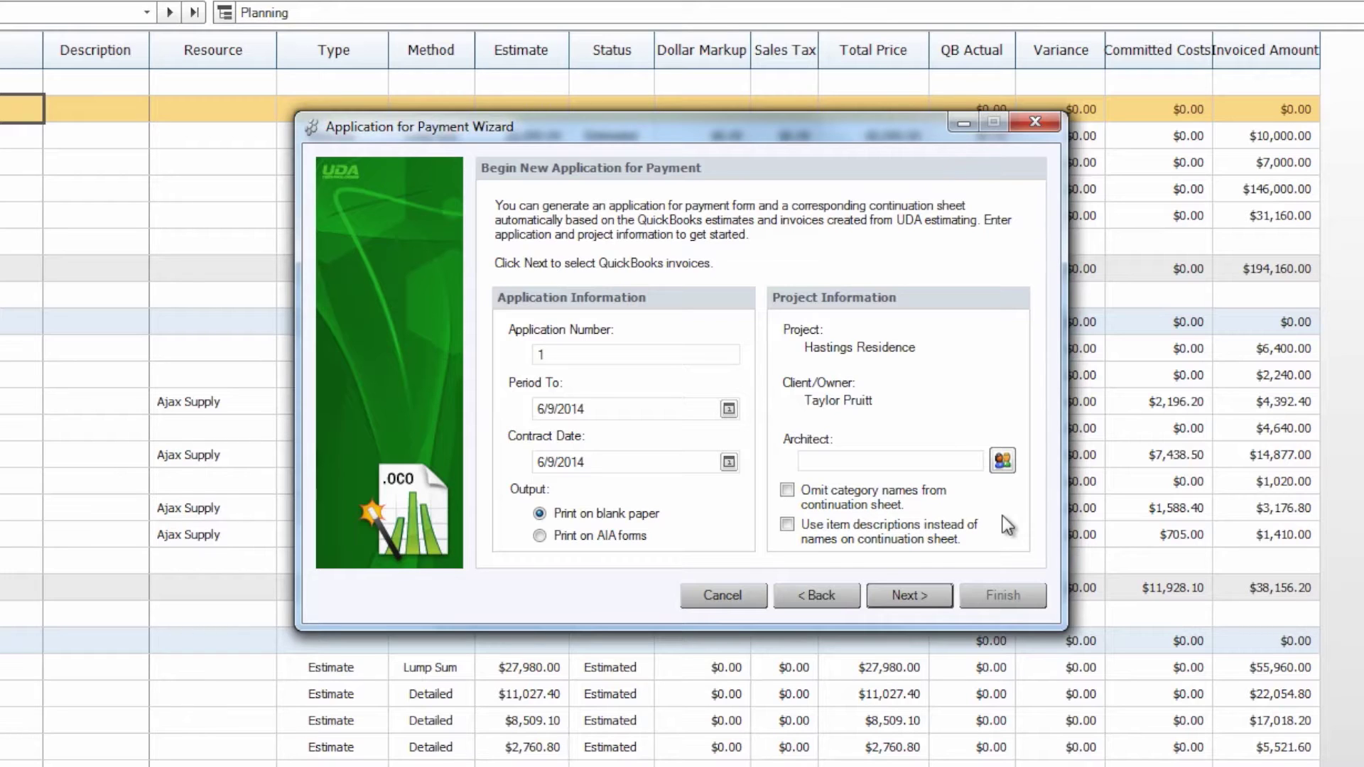
Continue from application 1 (dated 6/9/2014) to the QuickBooks invoice list
click(914, 599)
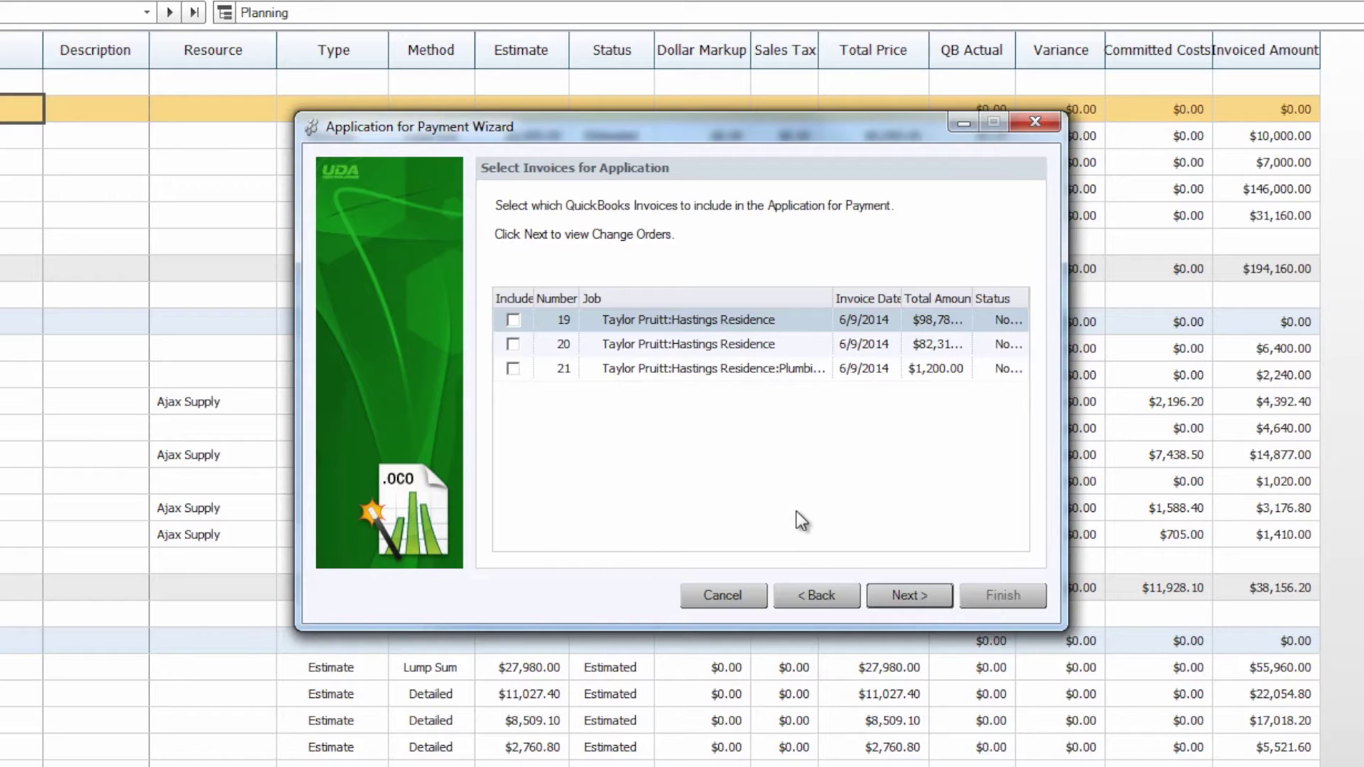
Include invoices 19 and 21, then continue to the change orders
click(513, 320)
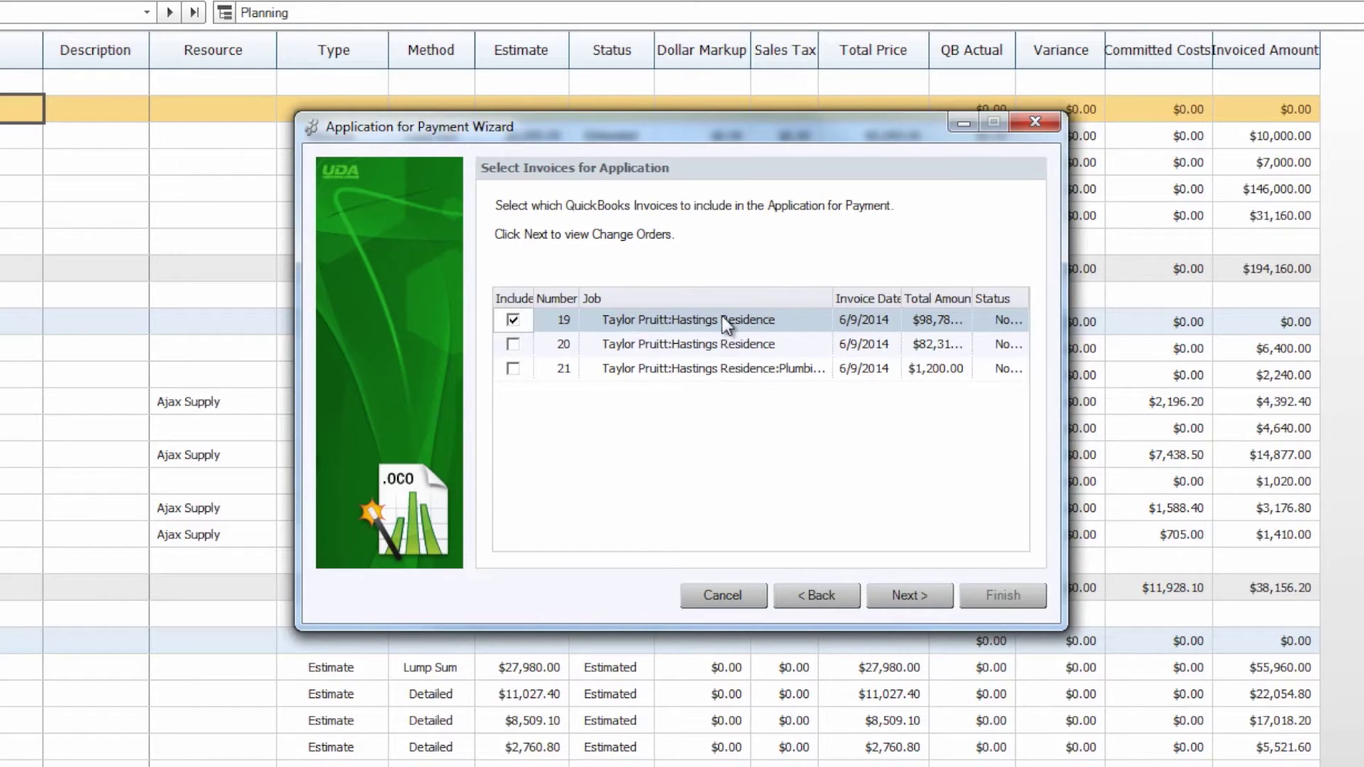
click(512, 369)
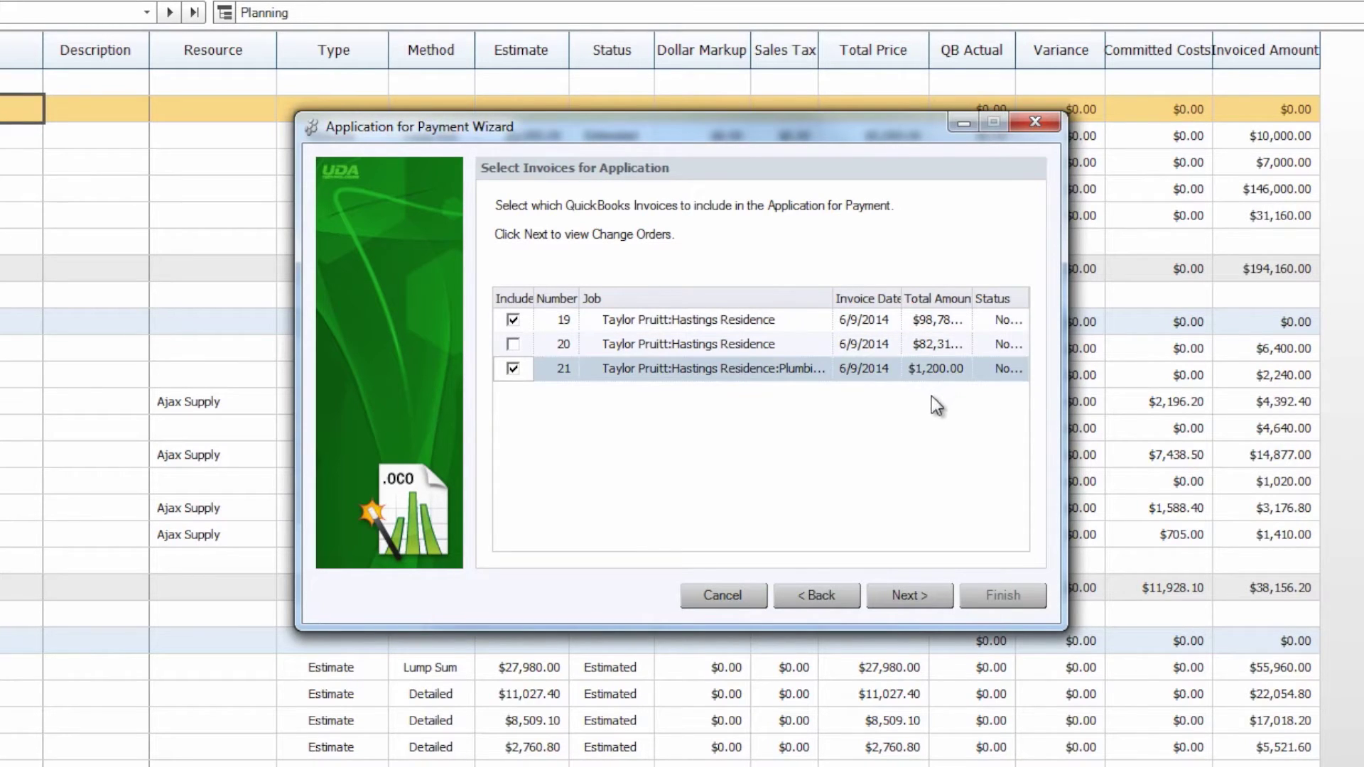
click(905, 597)
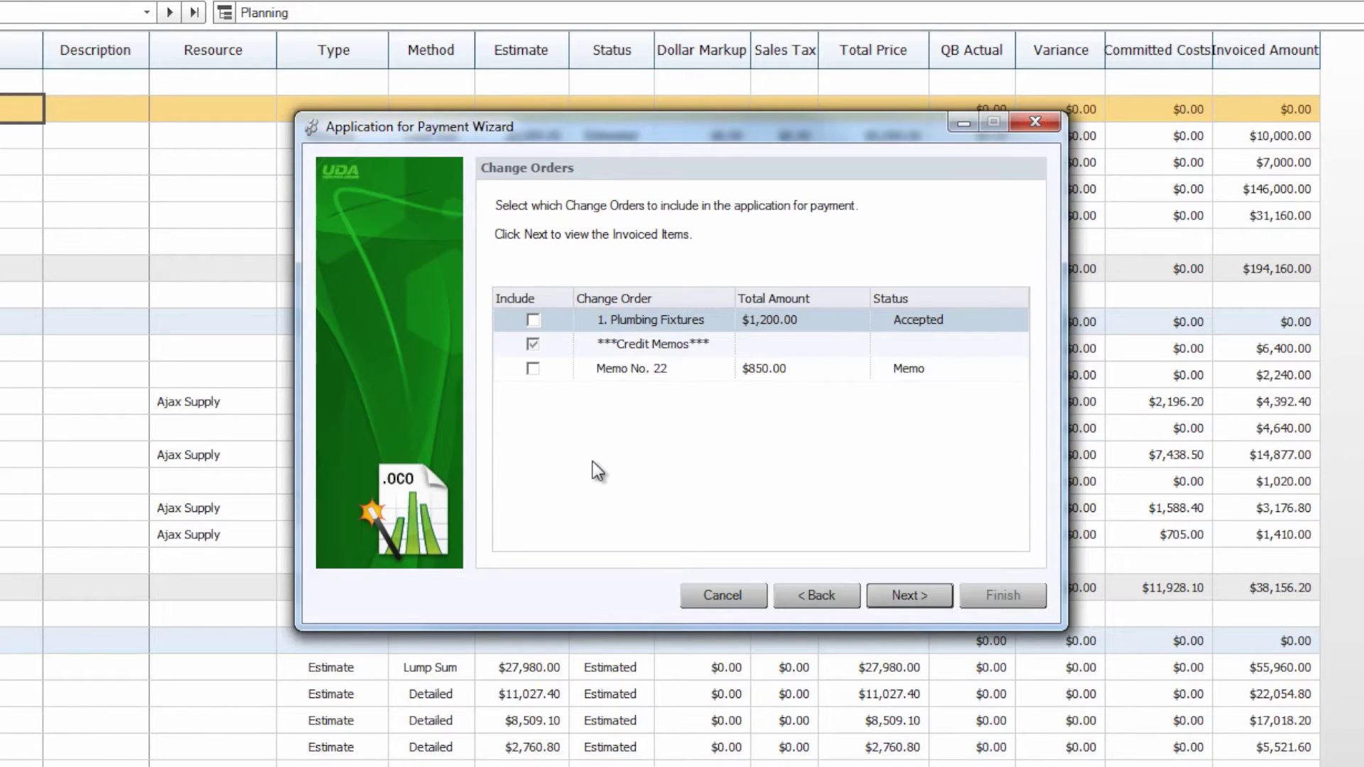
Include the Plumbing Fixtures change order ($1,200.00) and continue to stored materials
click(534, 320)
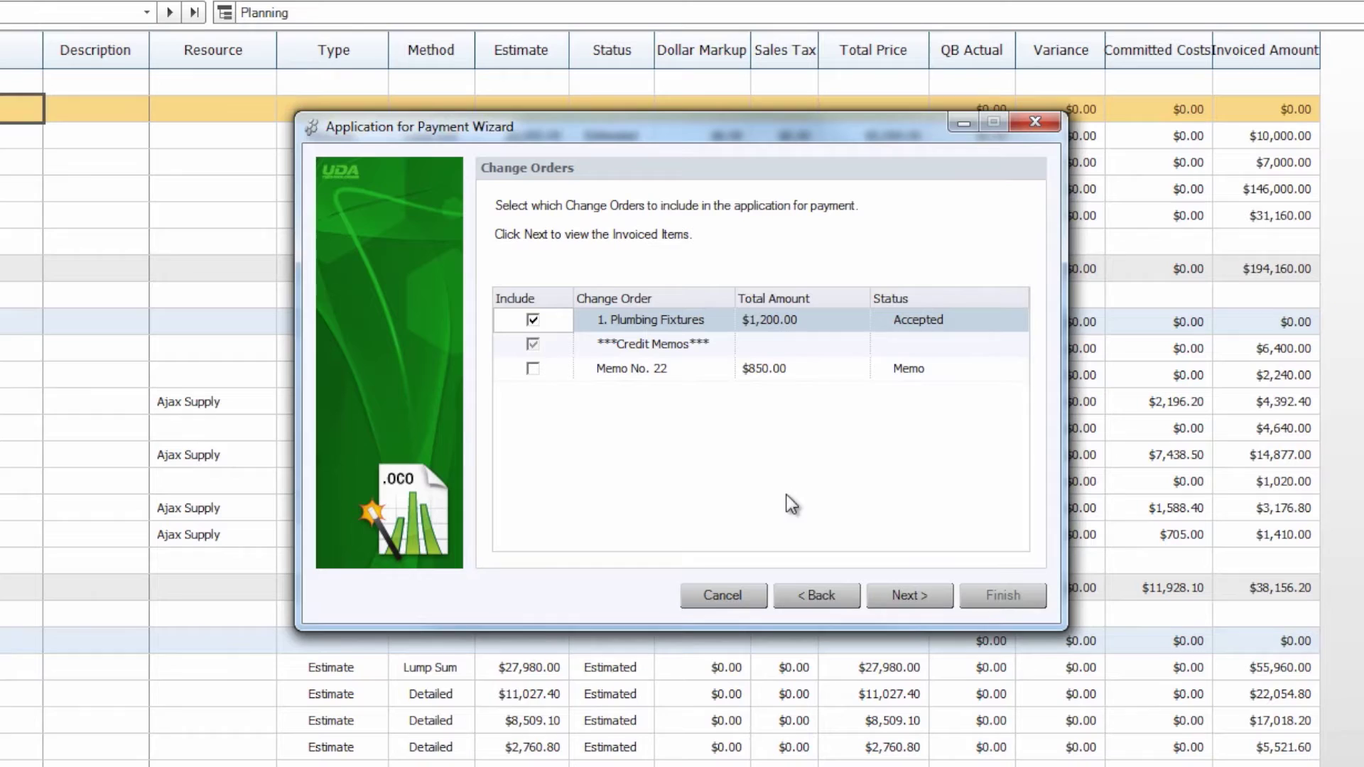
click(910, 596)
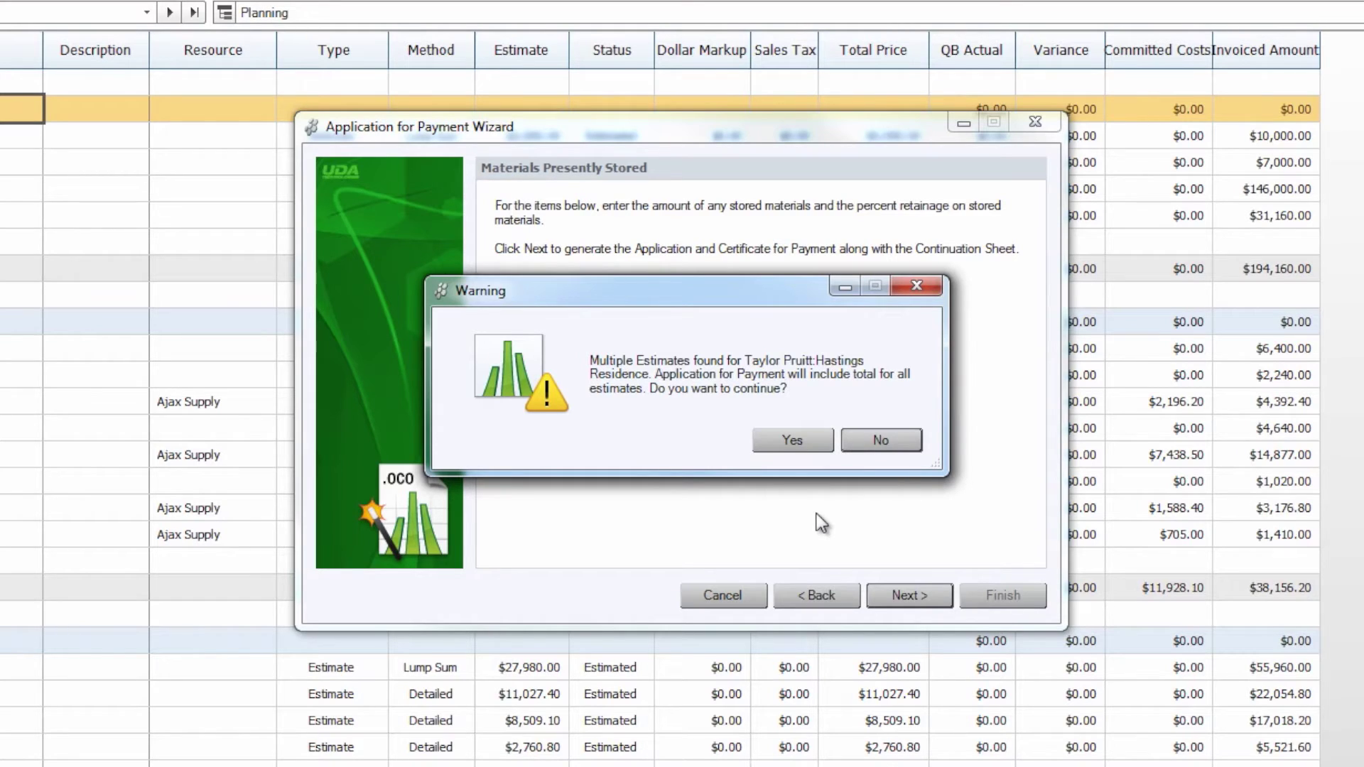
Accept the multiple-estimates warning, then generate the documents from the Materials Presently Stored page
click(792, 442)
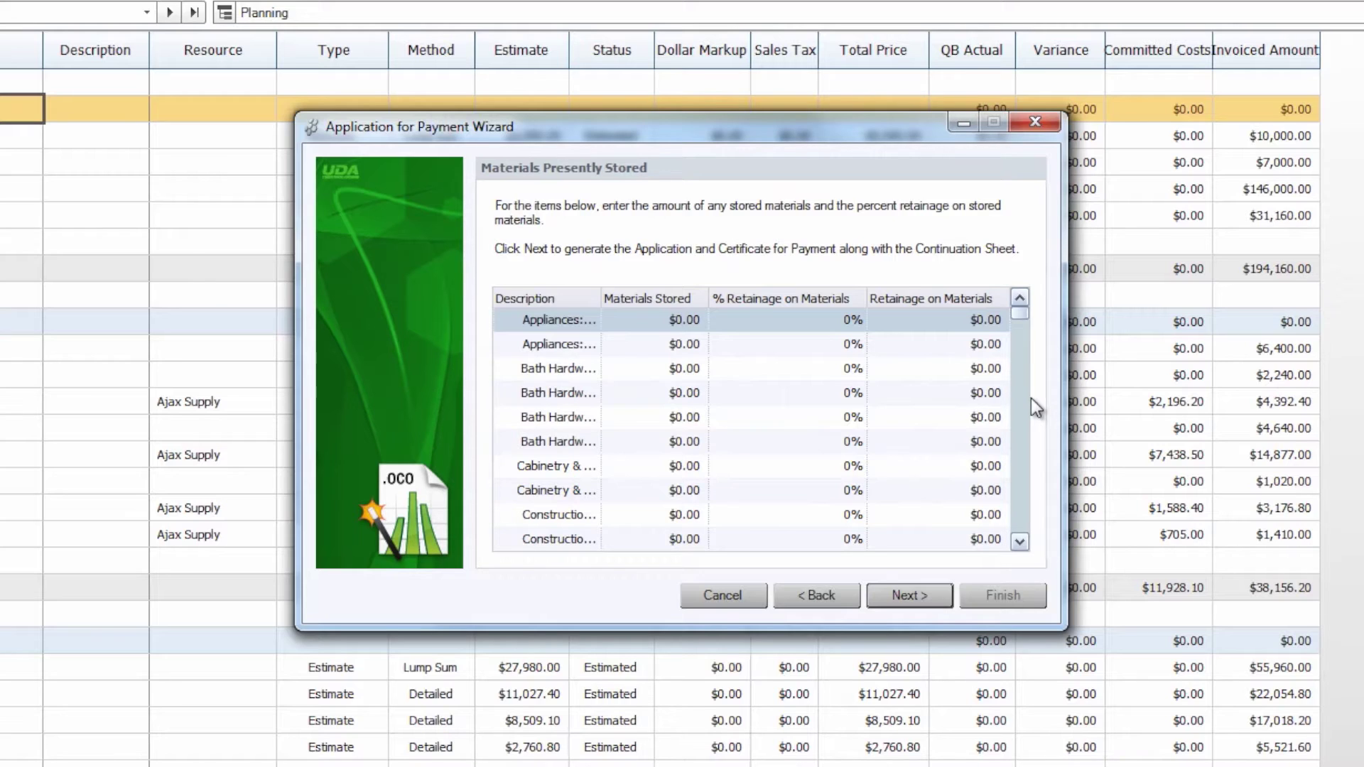
click(912, 596)
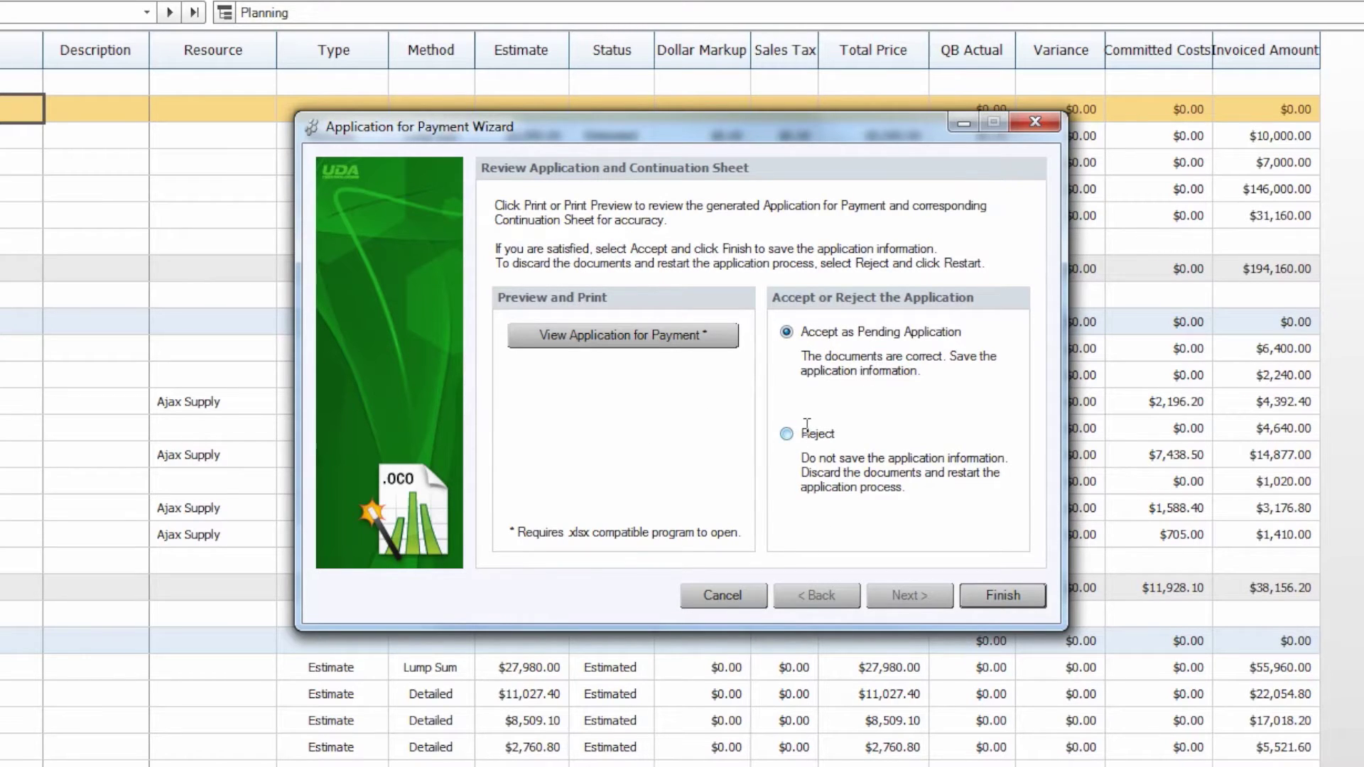
View the generated Application and Certificate for Payment in Excel
click(615, 341)
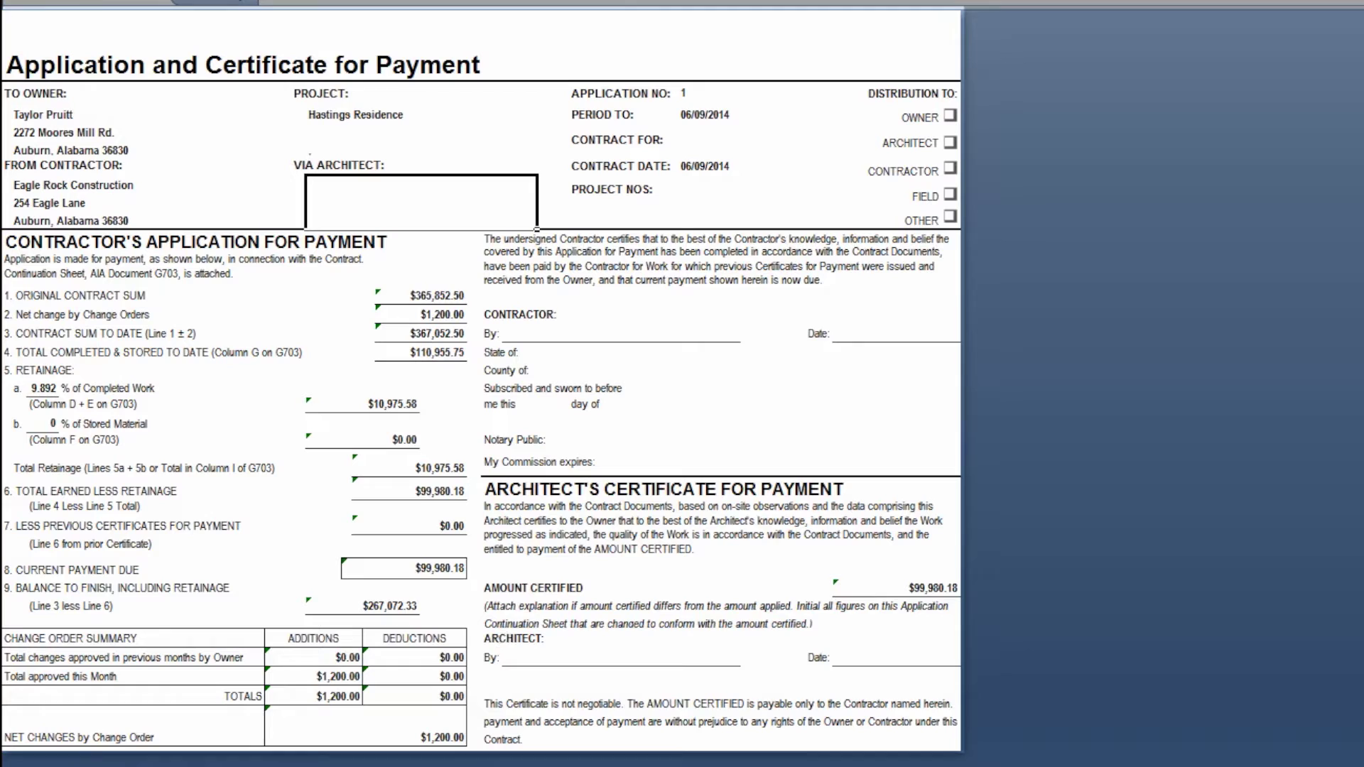
Go from the certificate ($99,980.18 due) to Continuation Sheet 1 using Ctrl+Page Down
key(ctrl+Page_Down)
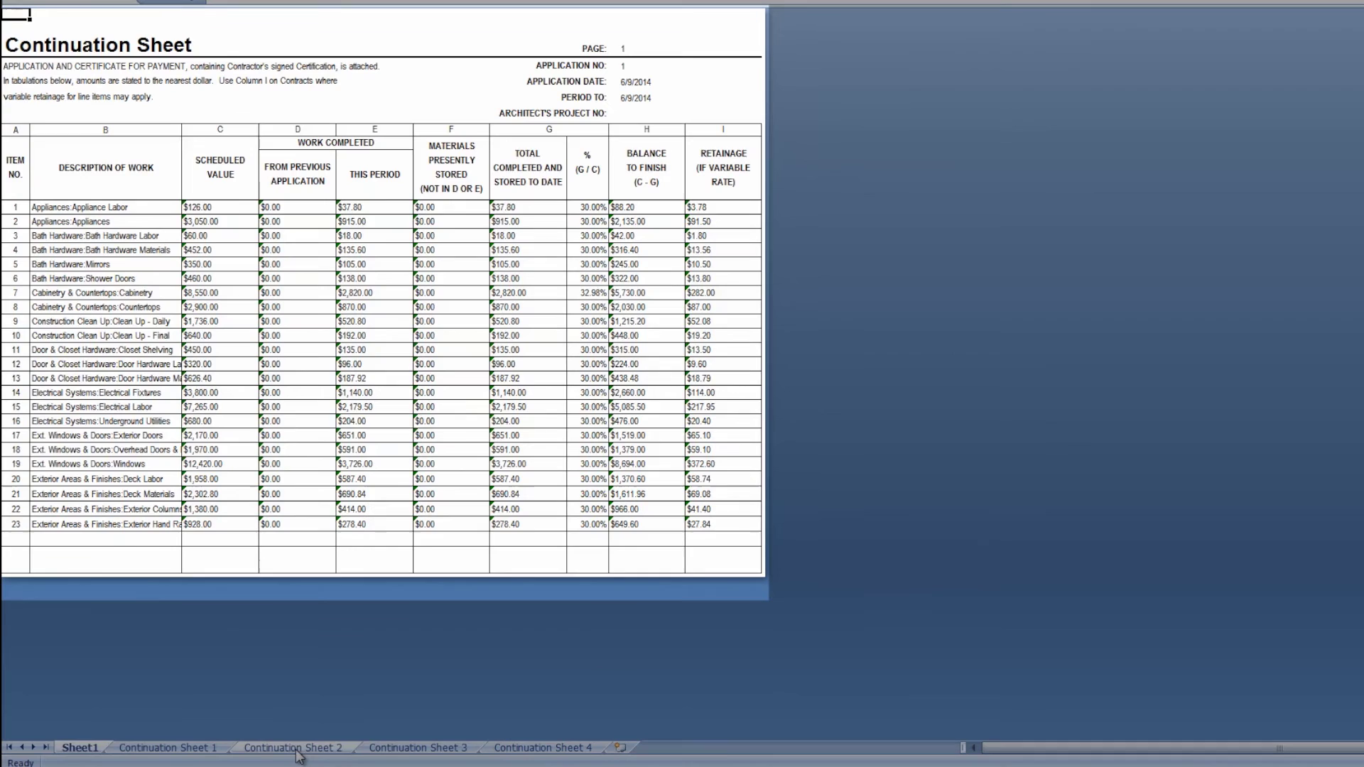
Page through Continuation Sheets 2, 3 and 4, then close the workbook
click(367, 766)
click(433, 748)
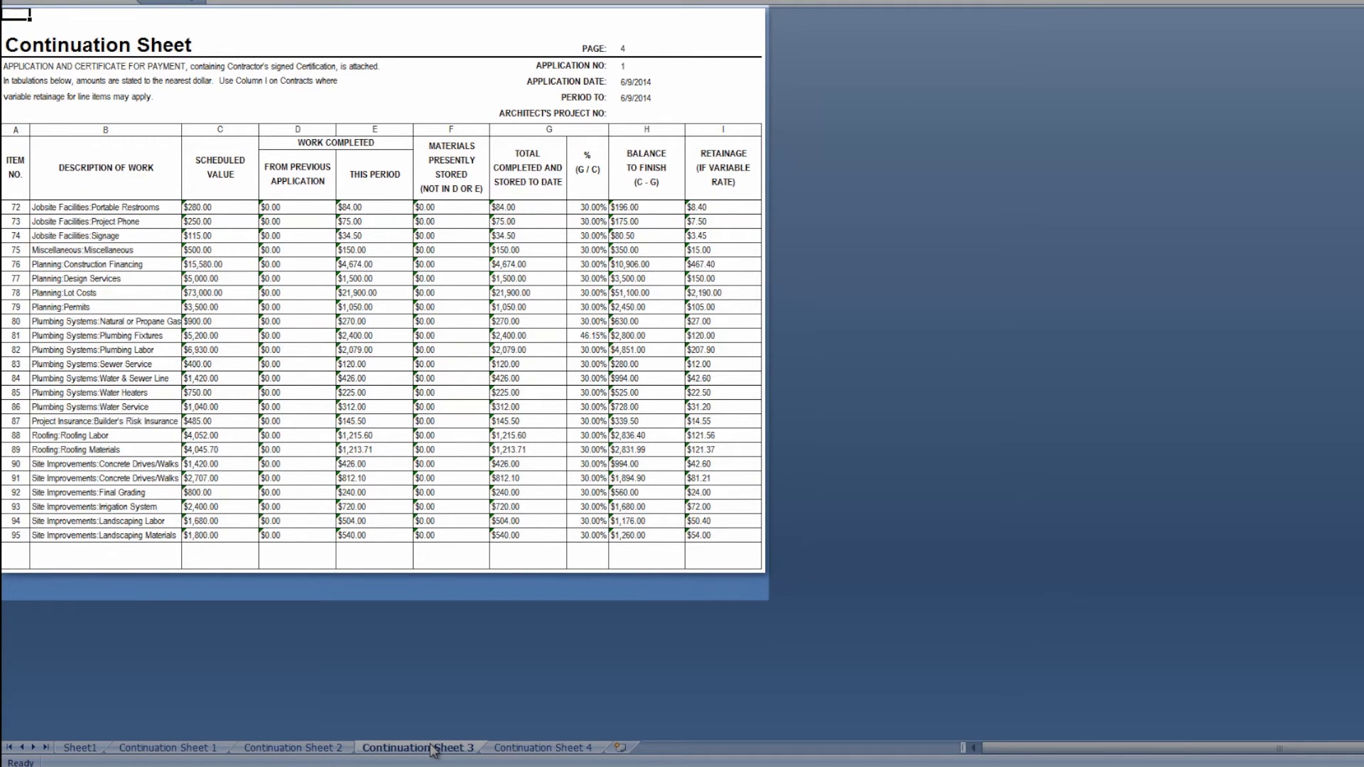
click(526, 748)
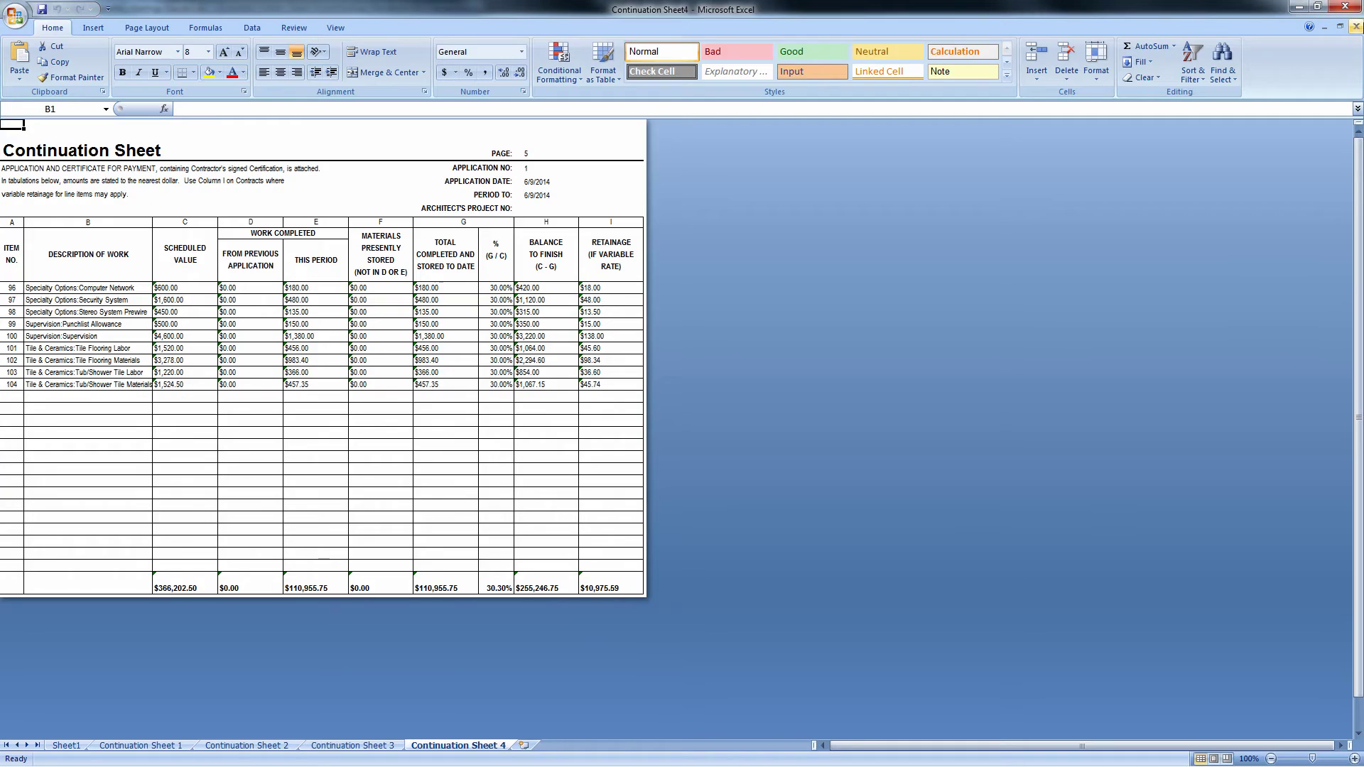
click(1357, 27)
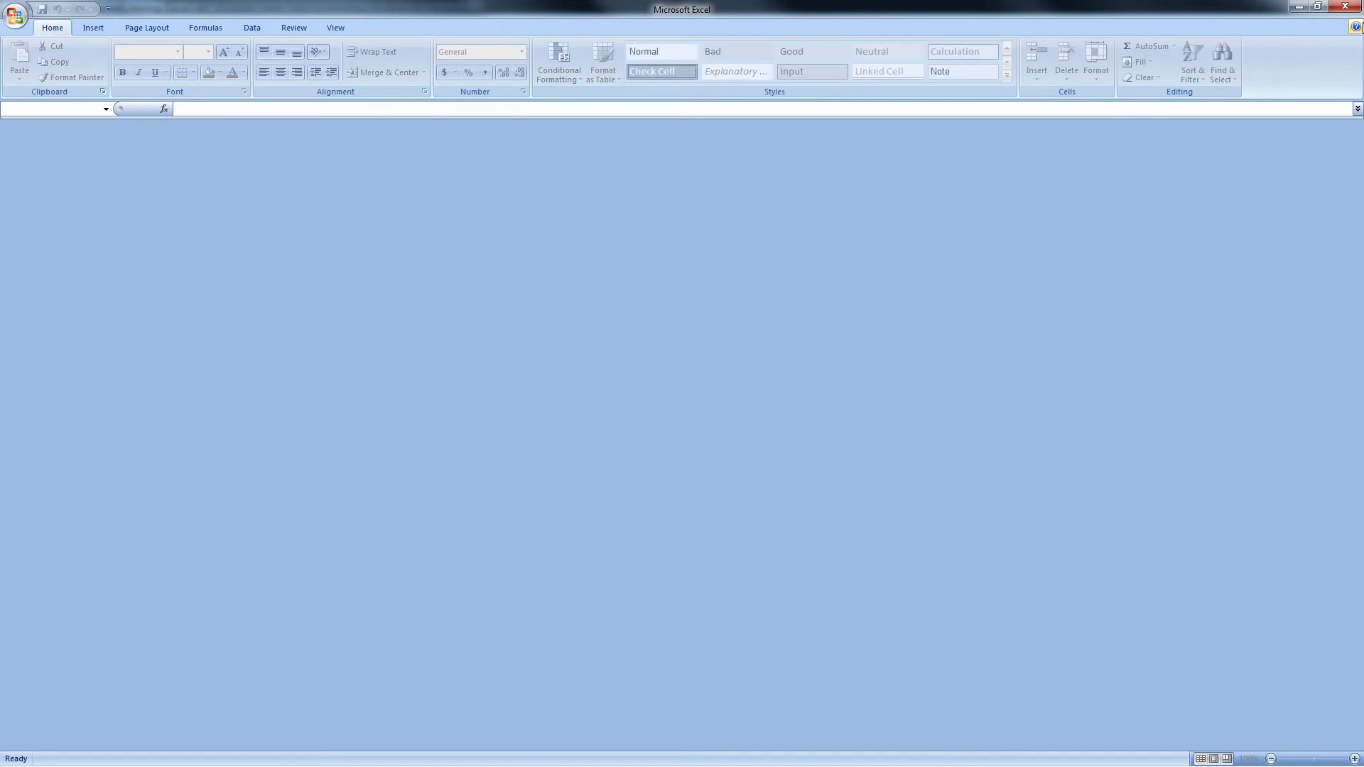
Close Excel, finish as pending, and save Application For Payment4 and Continuation Sheet4 to Hastings Residence
click(1345, 7)
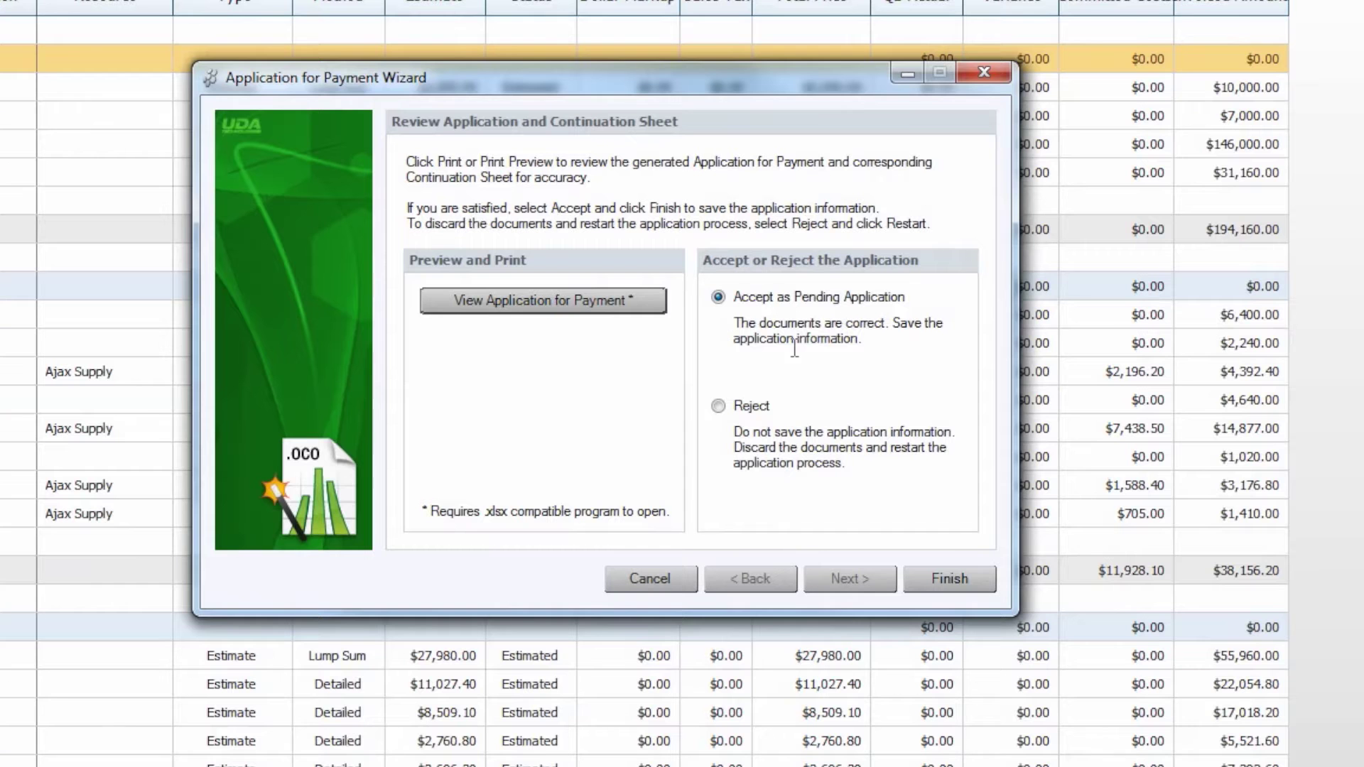
click(949, 581)
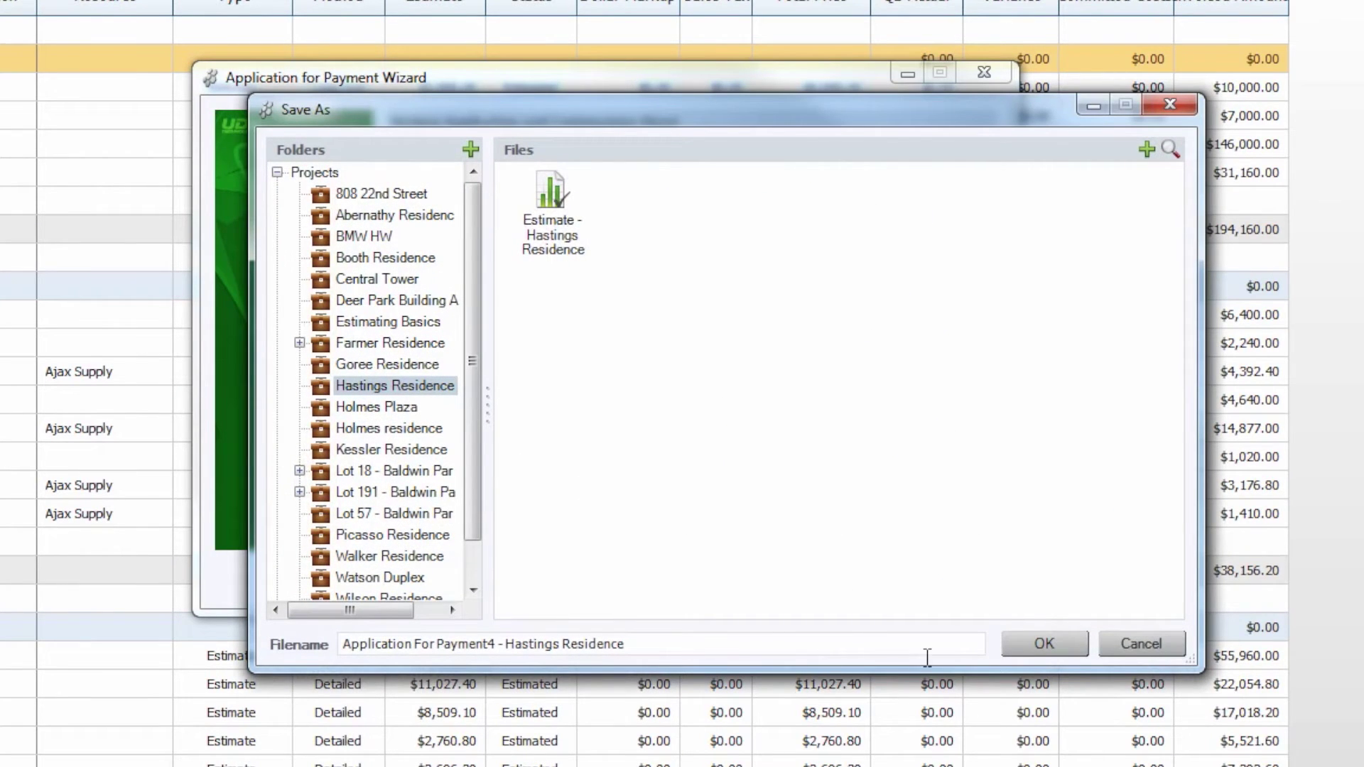
click(1042, 649)
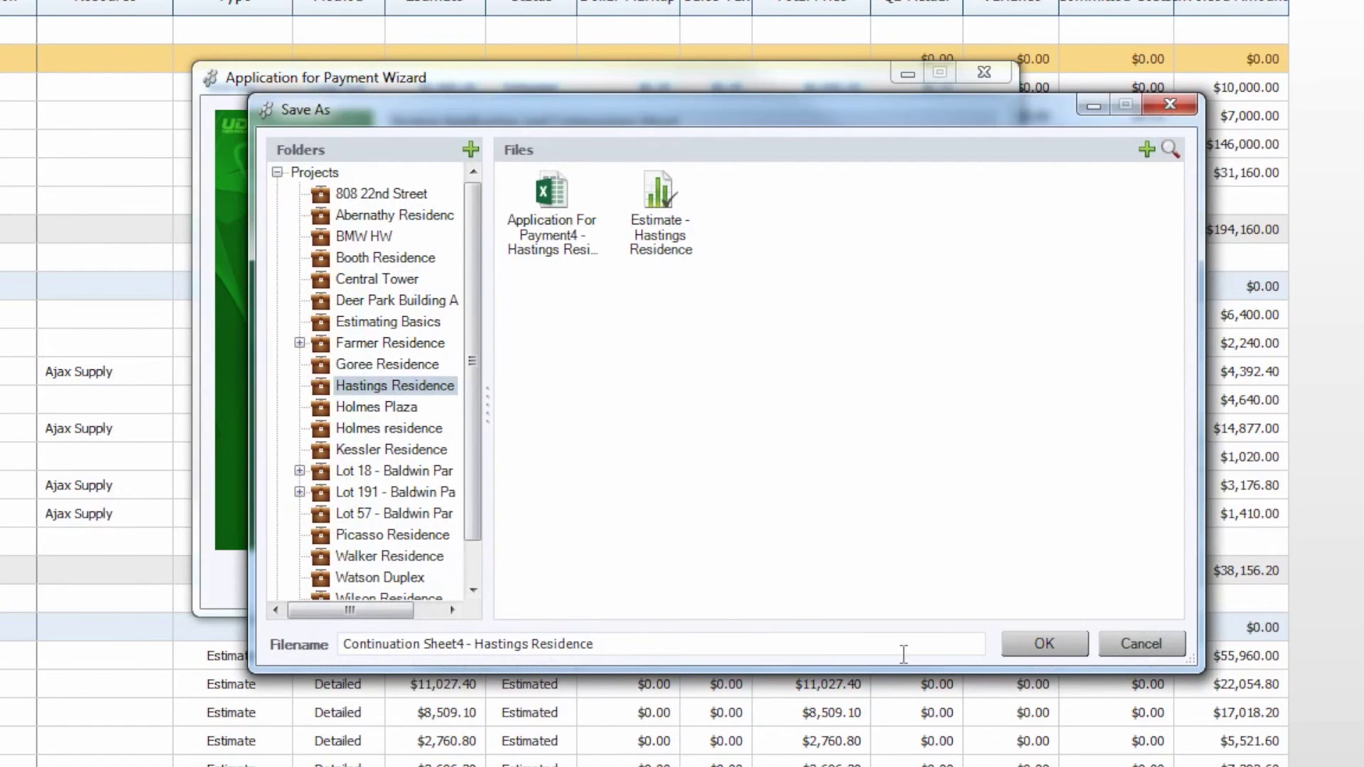
click(1044, 644)
click(835, 480)
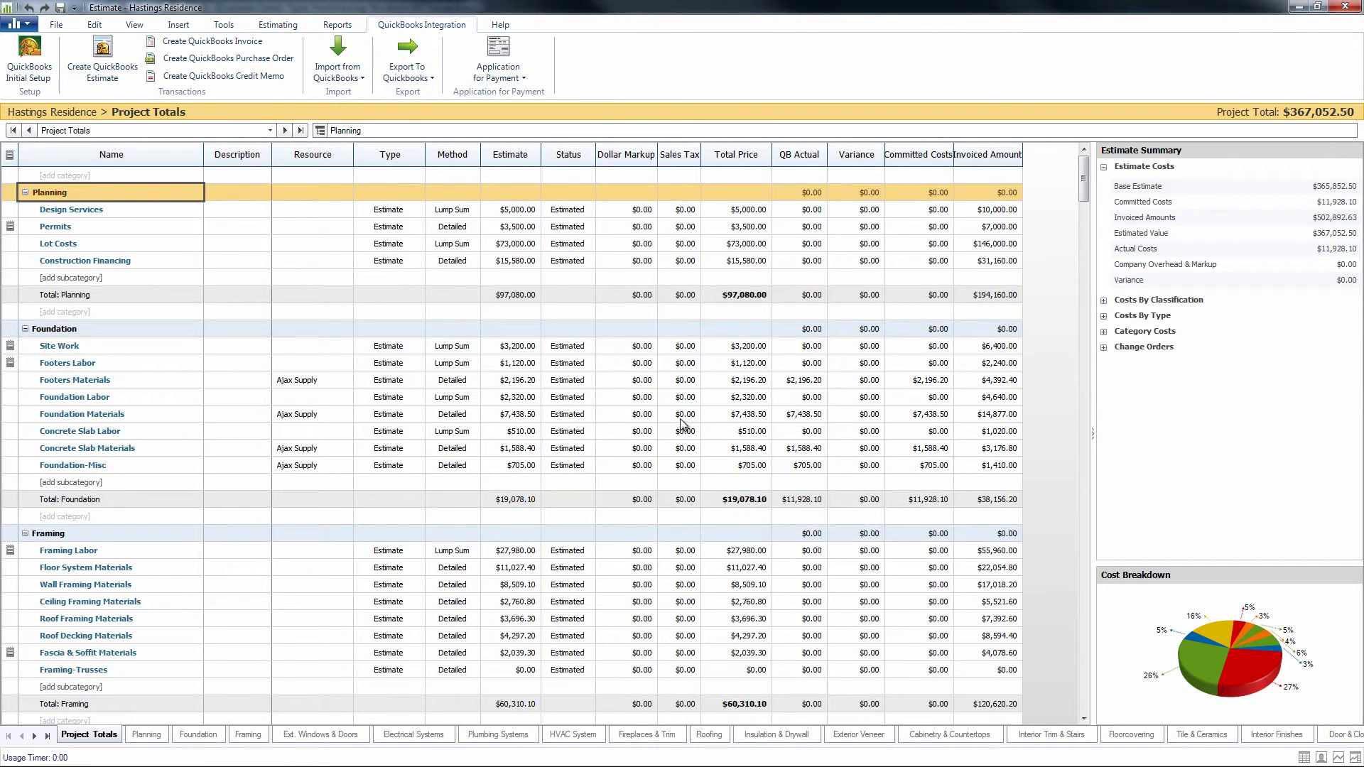
Begin application number 2 for Hastings Residence, accepting the pending first application
click(500, 71)
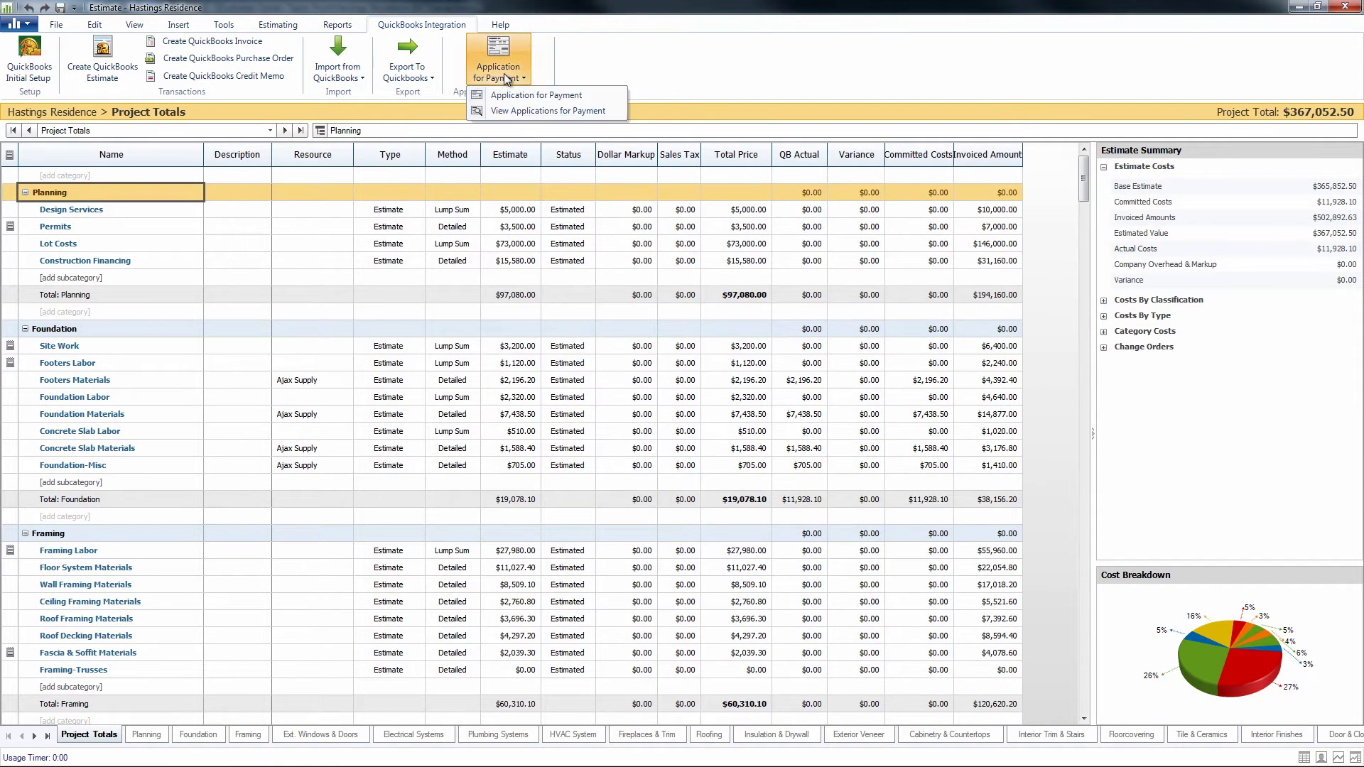
click(508, 96)
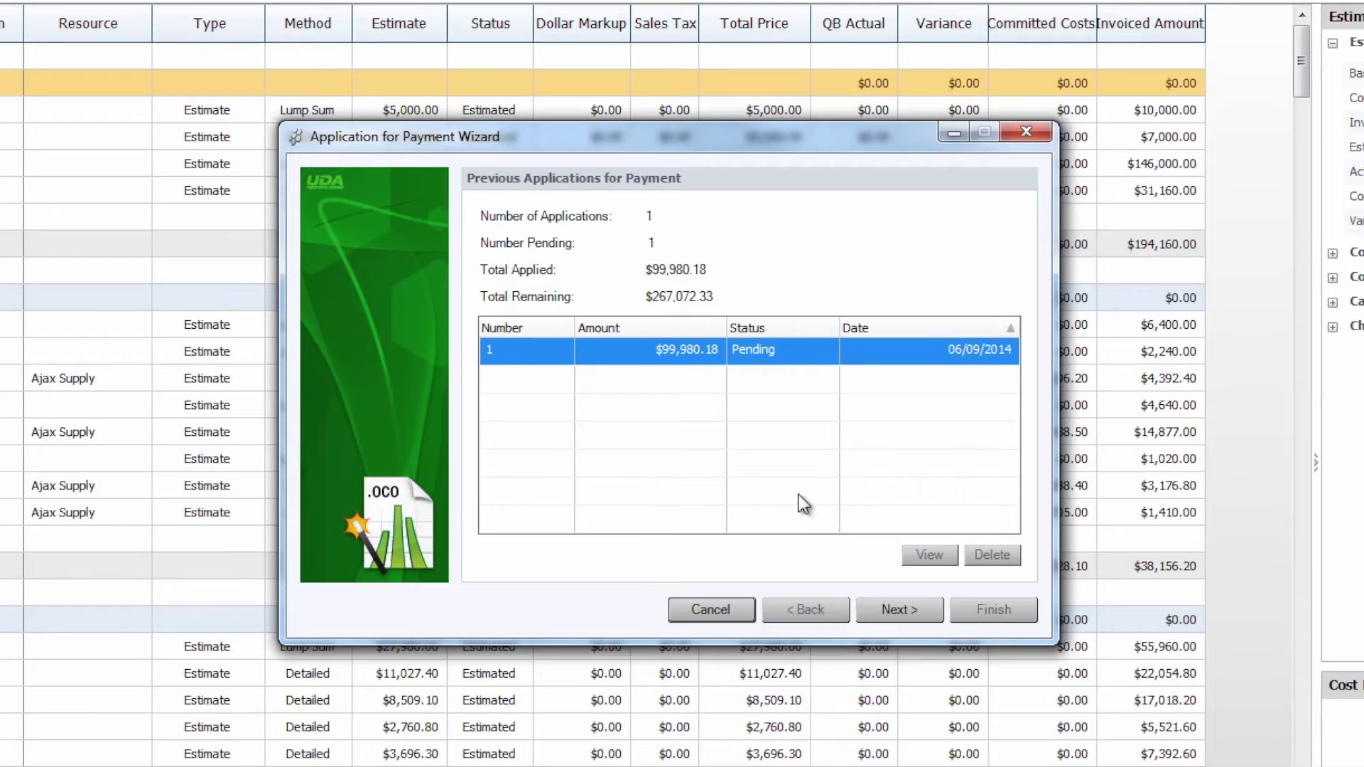
click(895, 611)
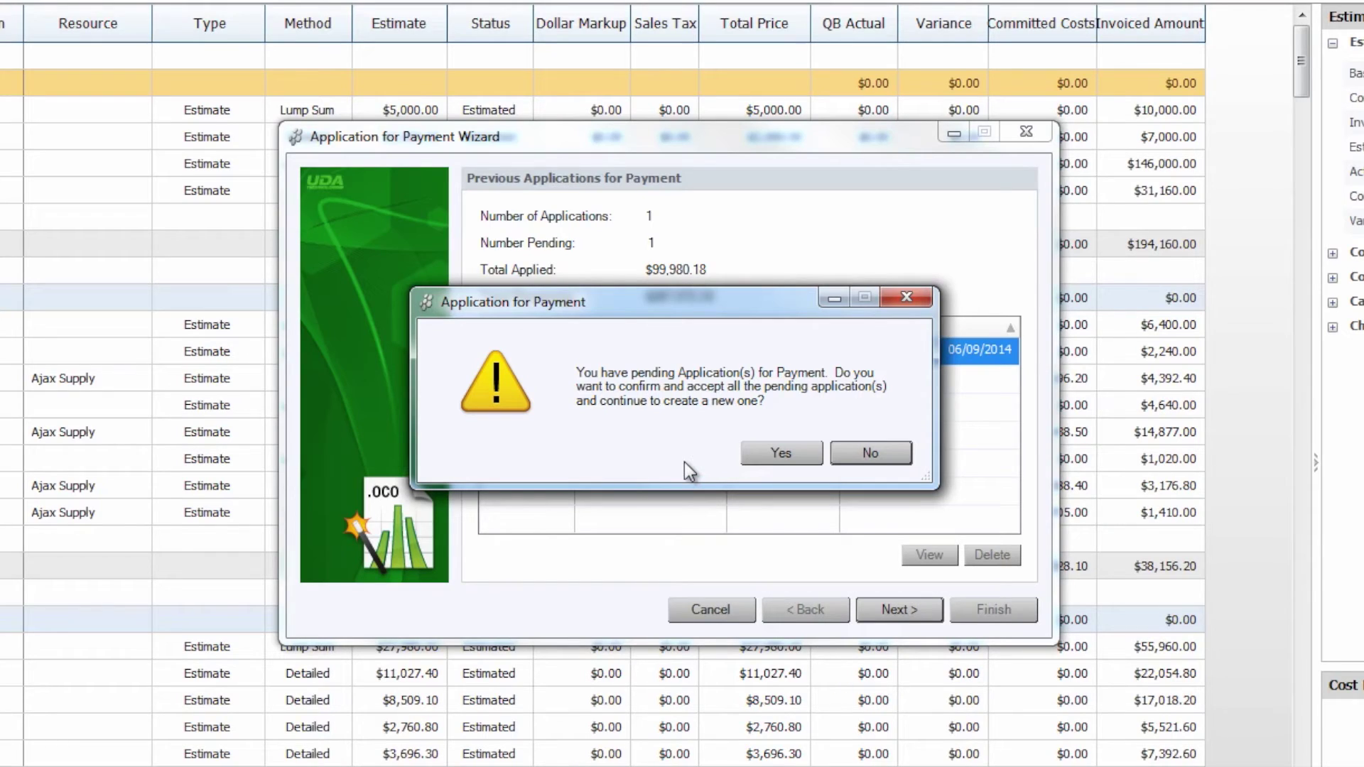
click(781, 453)
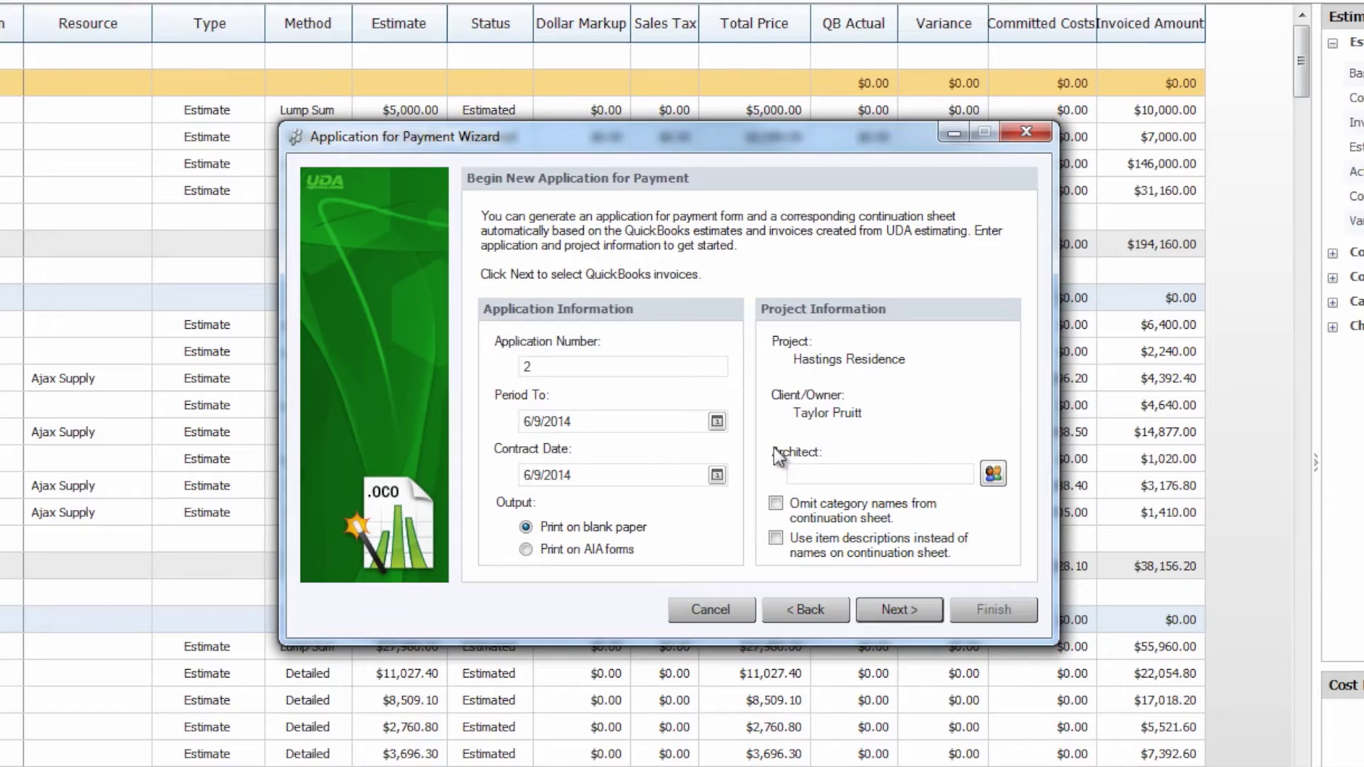
Include invoice 20 in application 2
click(905, 612)
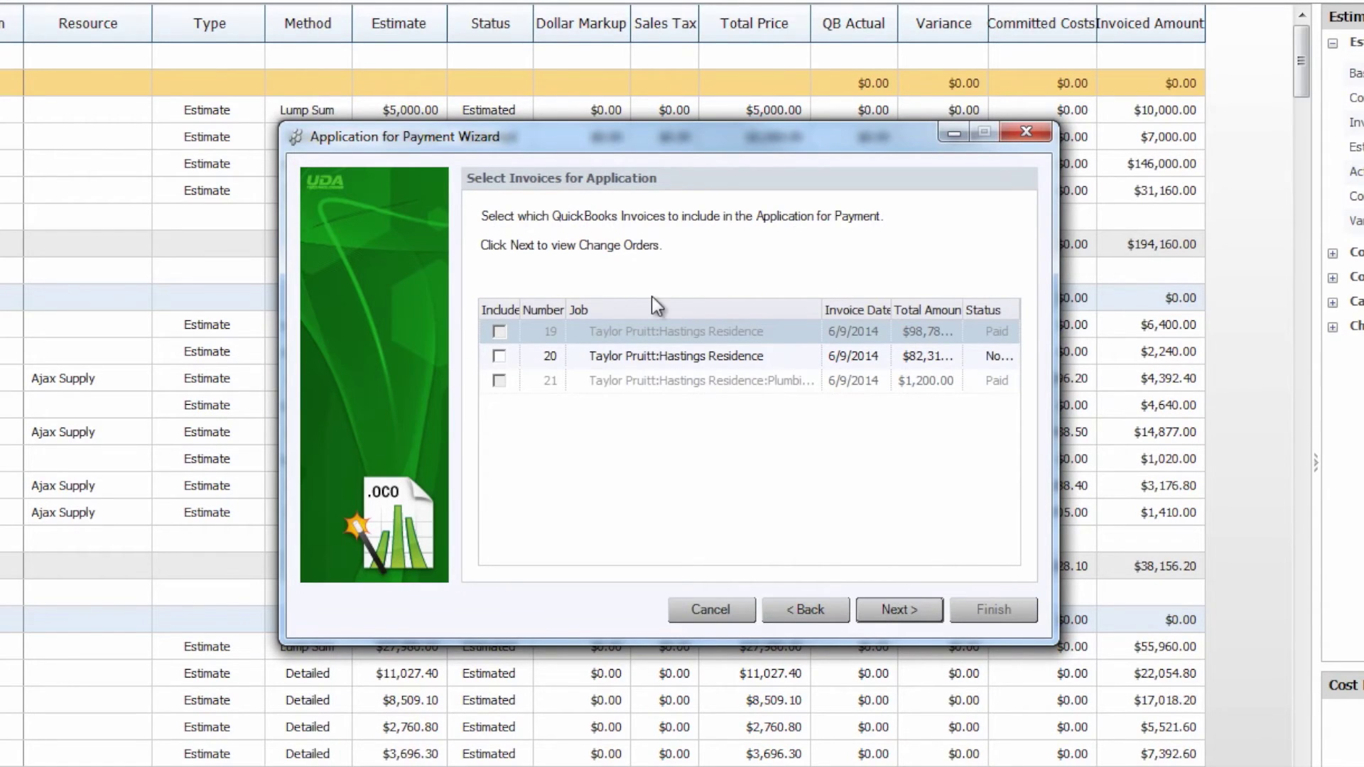
click(631, 359)
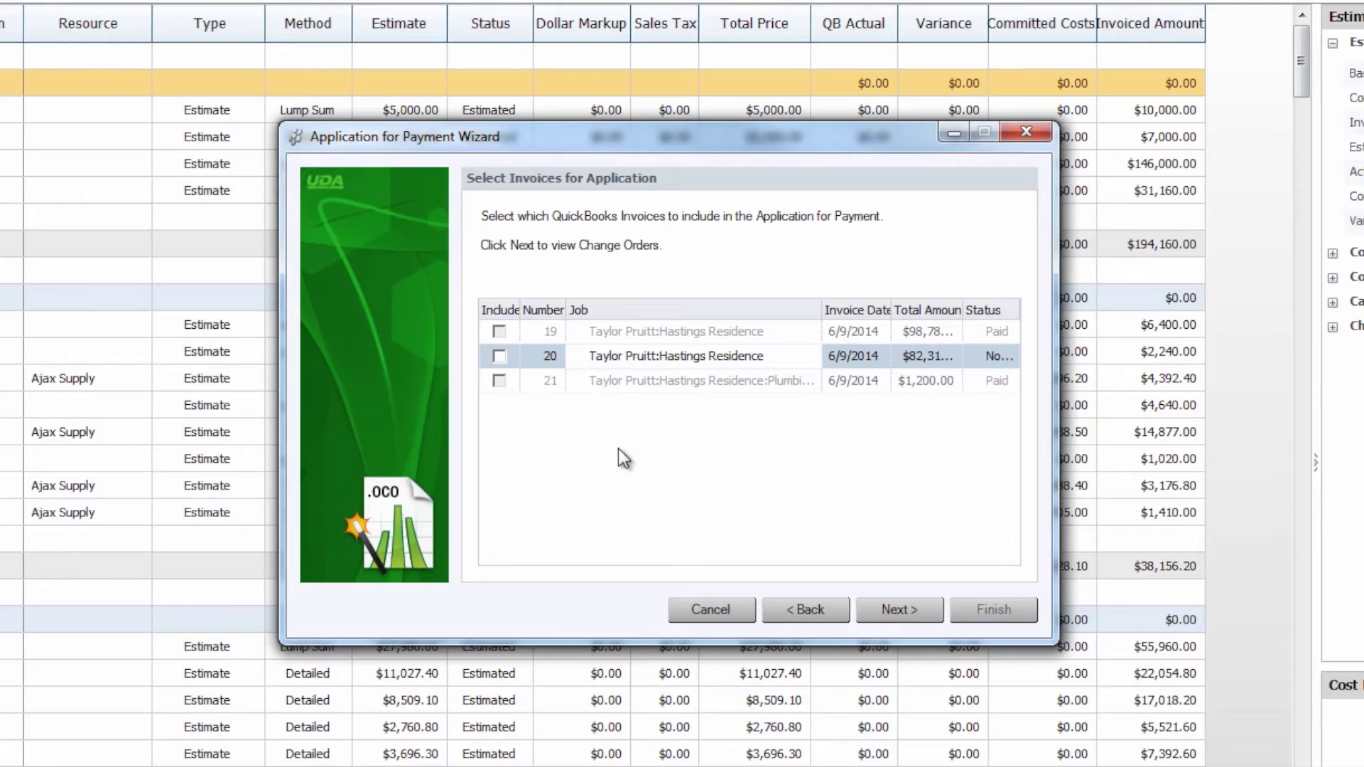
click(501, 359)
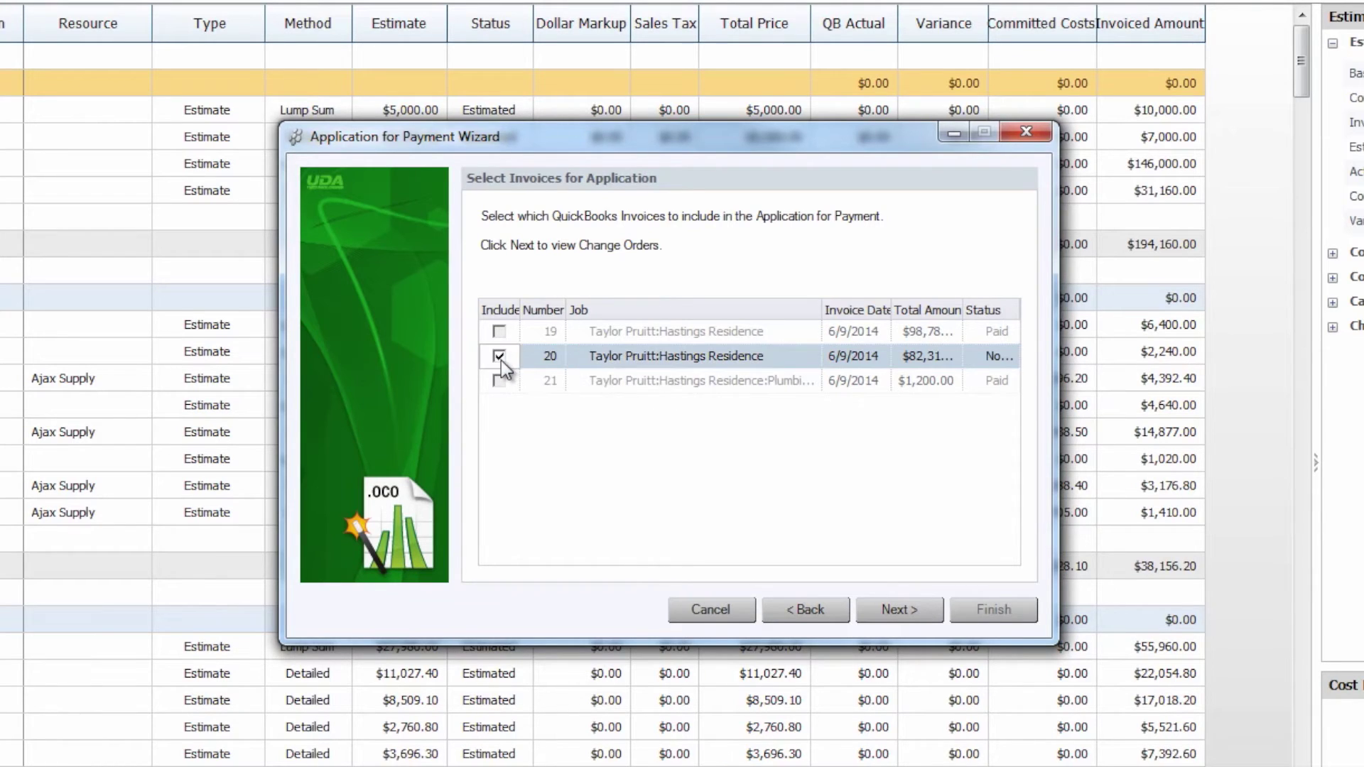
click(895, 612)
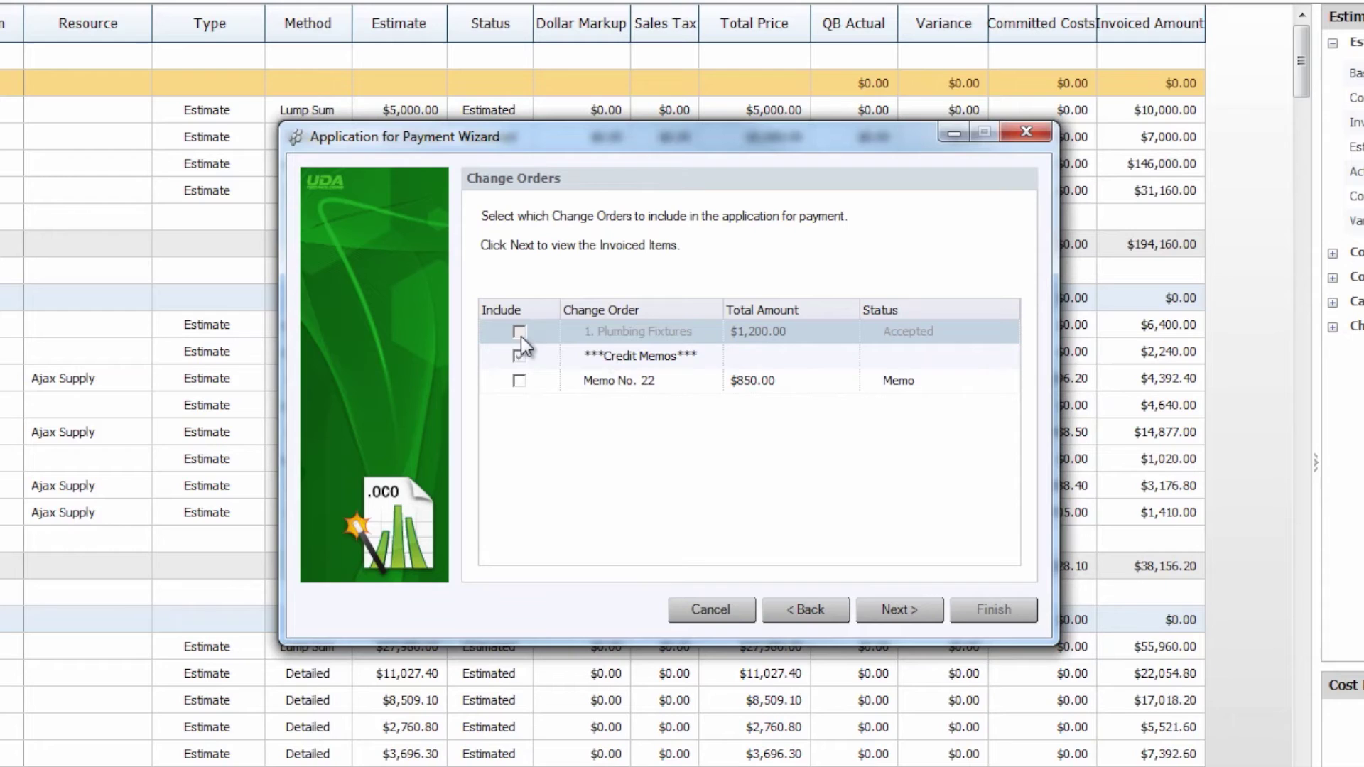
Add credit Memo No. 22, accept totals for all estimates, and advance to the review step
click(520, 382)
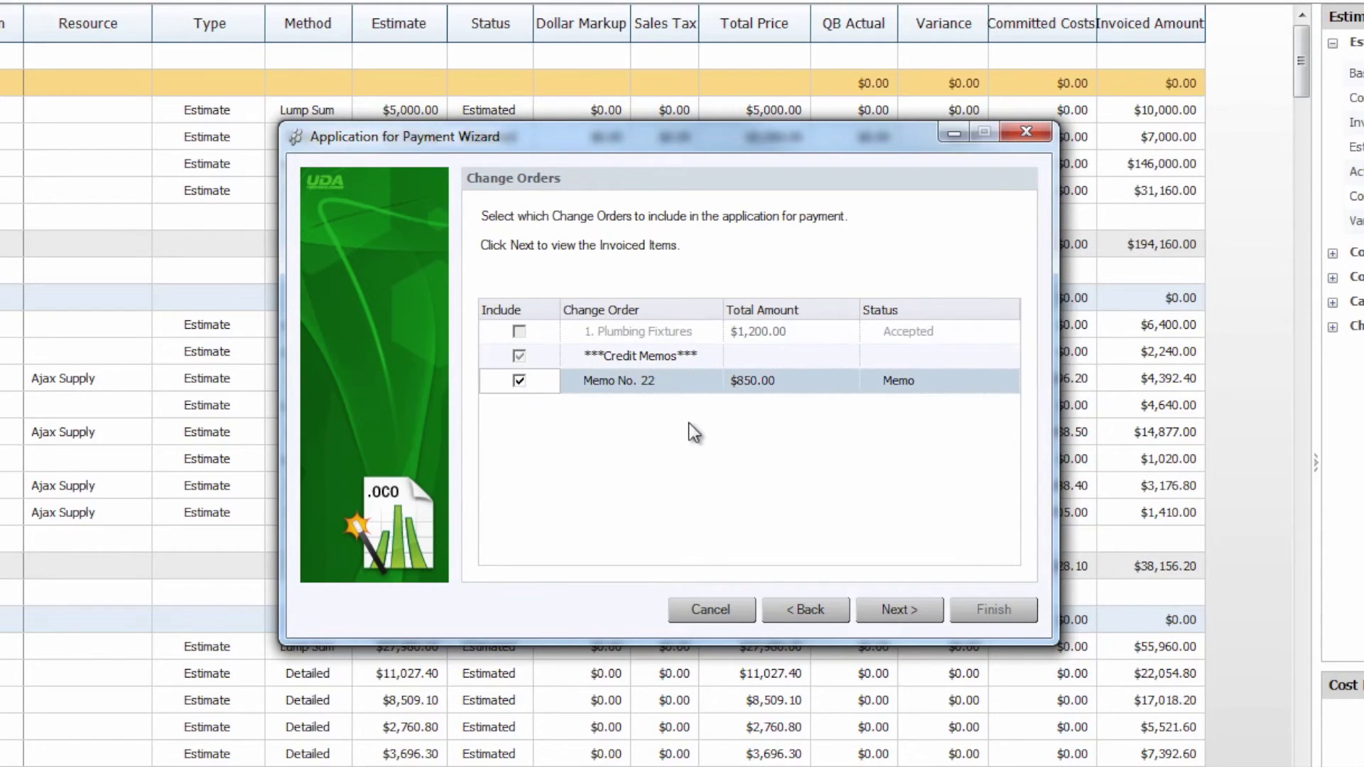
click(910, 610)
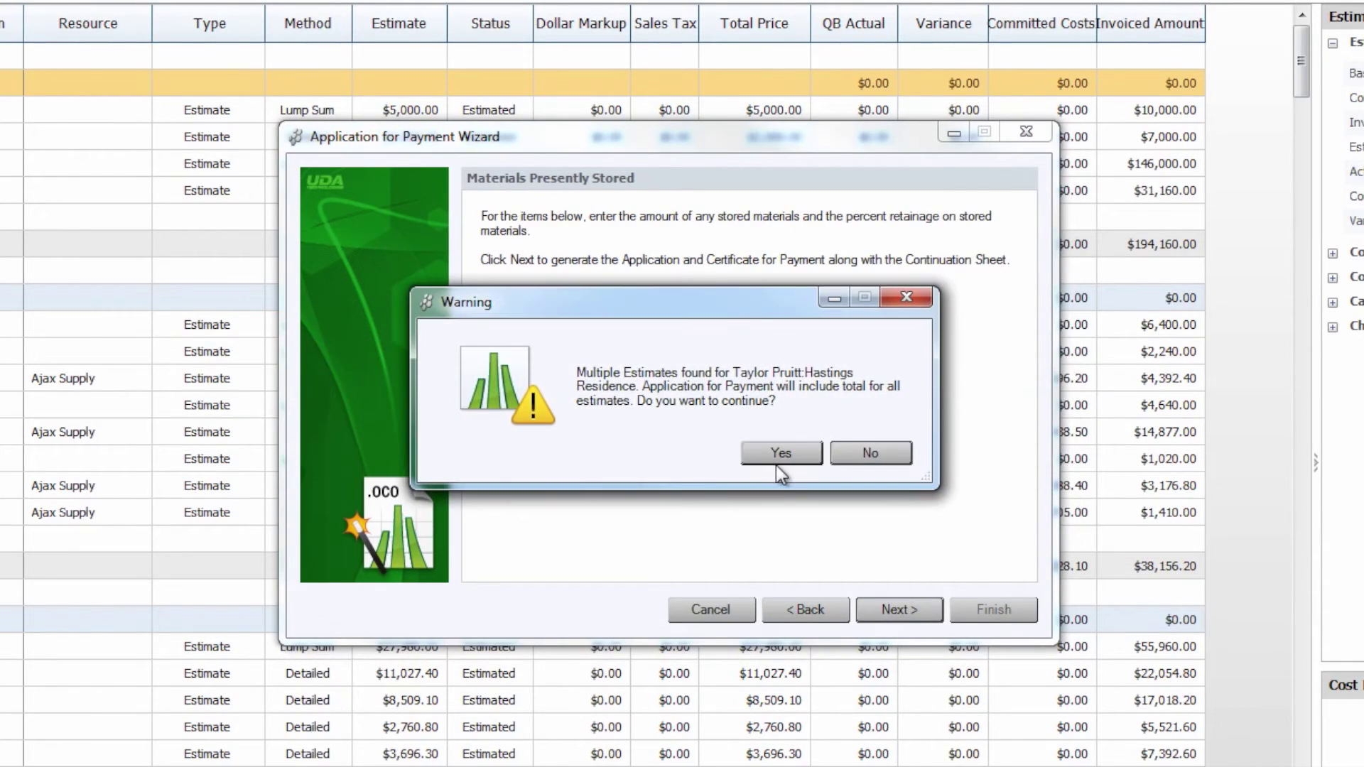
click(783, 455)
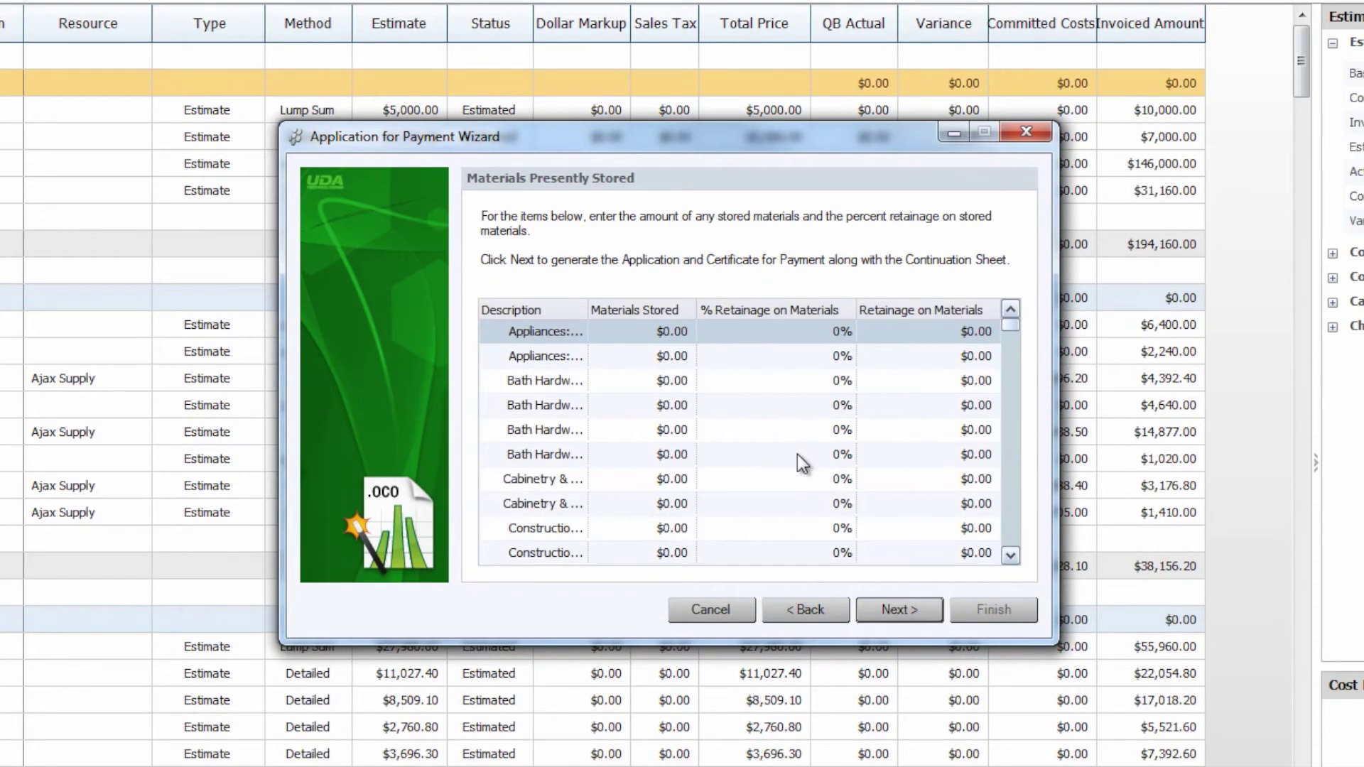
click(888, 611)
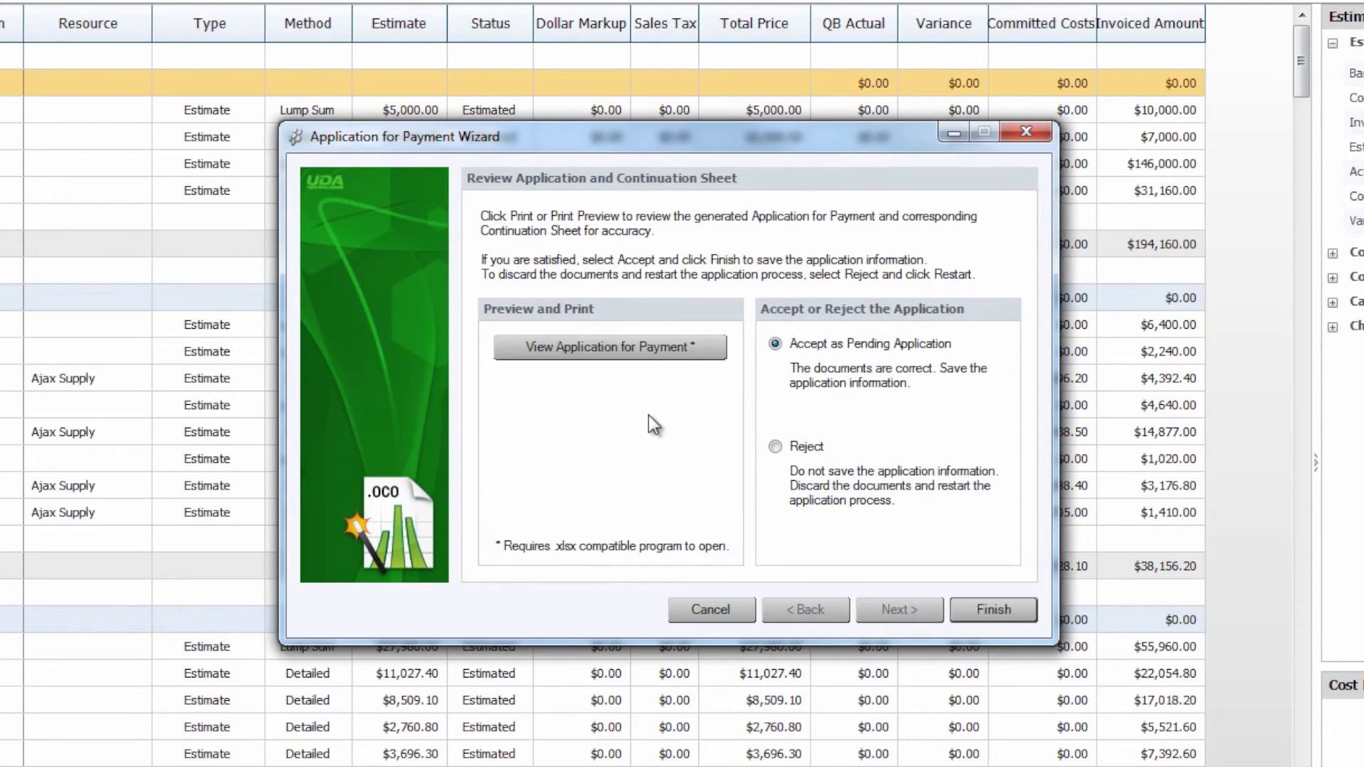
Open application 2's generated Application for Payment workbook in Excel
click(634, 351)
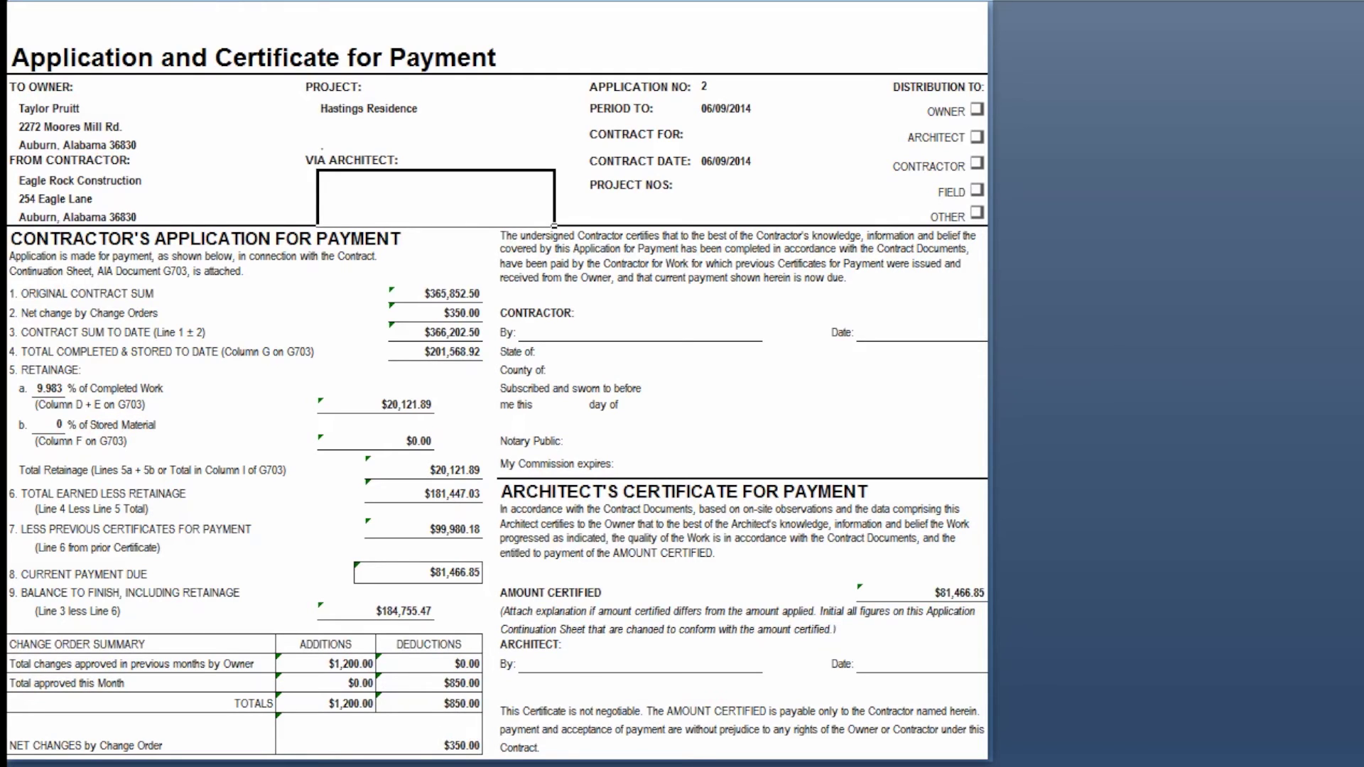
Review the Continuation Sheet to its final page ($201,568.92 completed, 55.04%), then close the preview
key(ctrl+Page_Down)
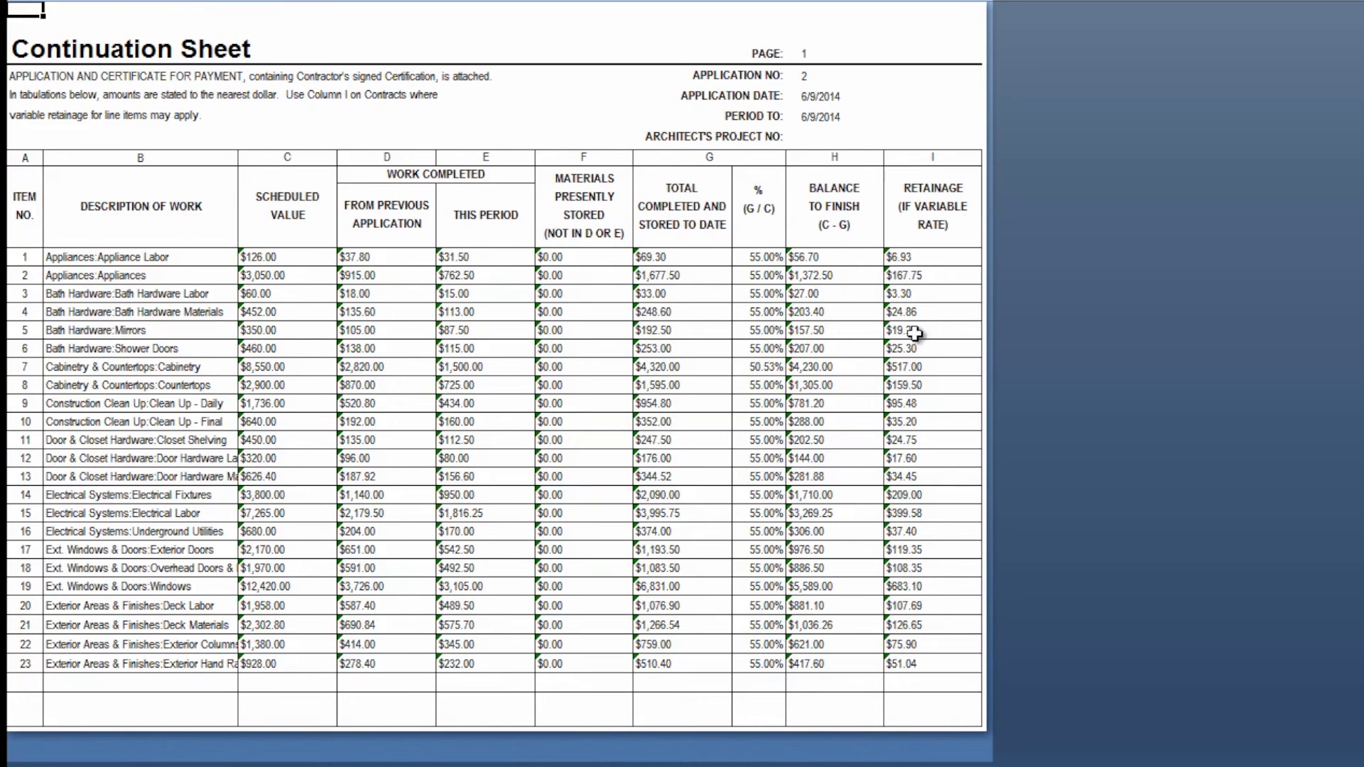
scroll(611, 746, down, 4)
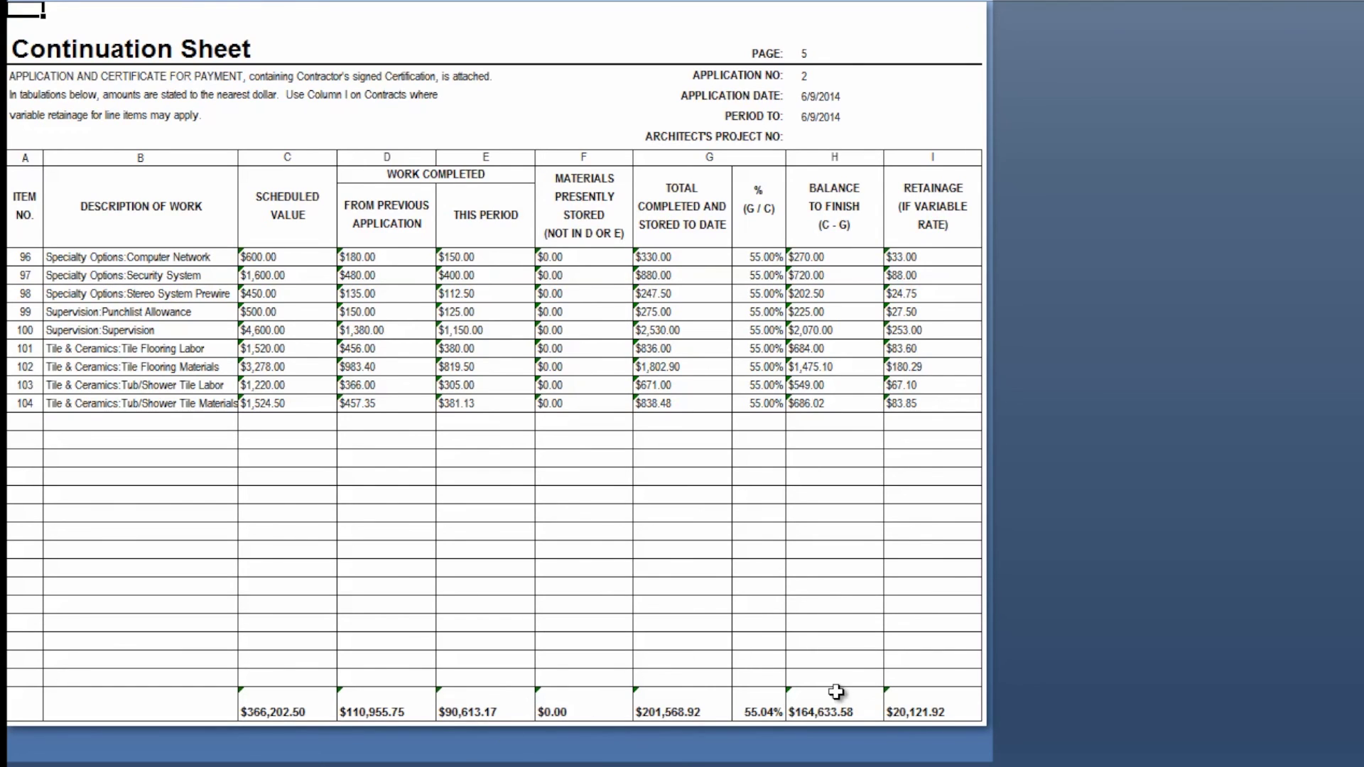
key(Escape)
Close Excel and record application 2 as pending, saving Application For Payment5 and Continuation Sheet5
click(1353, 27)
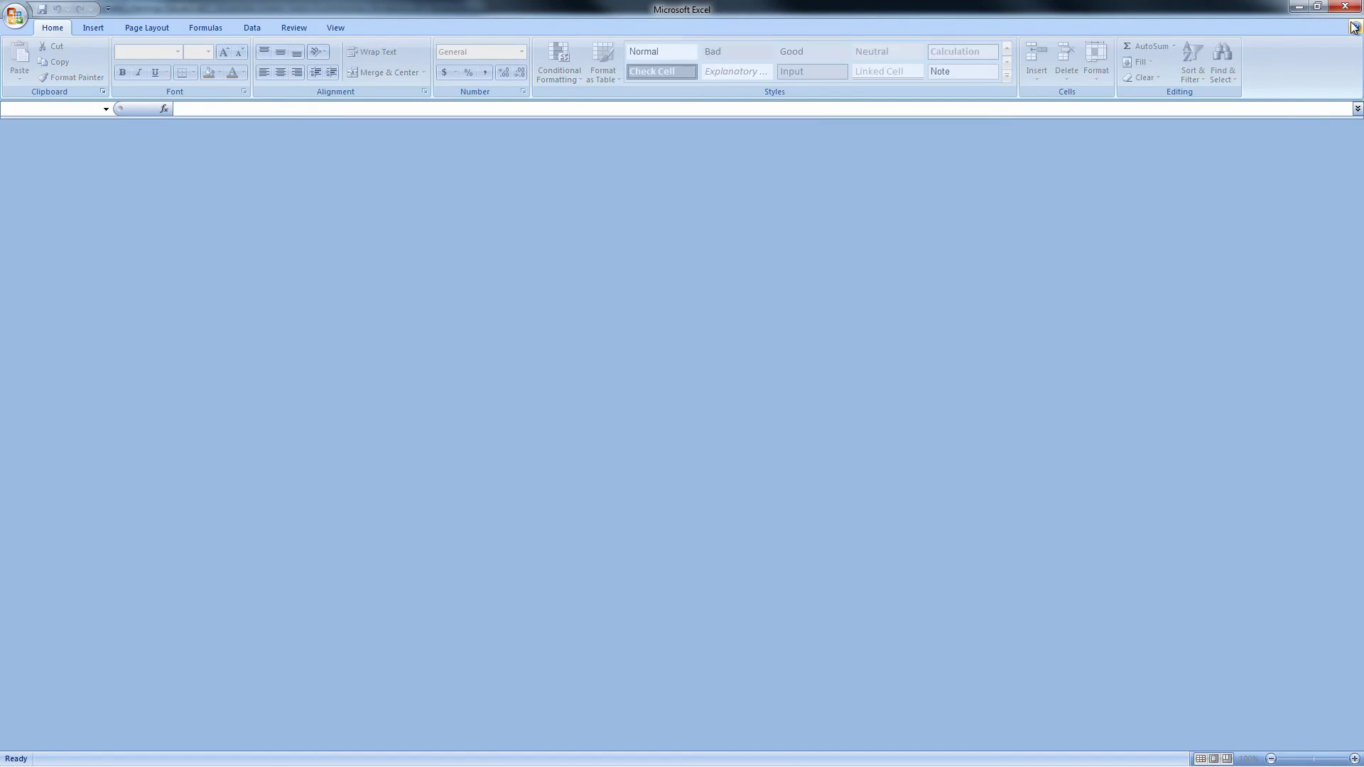
click(1345, 6)
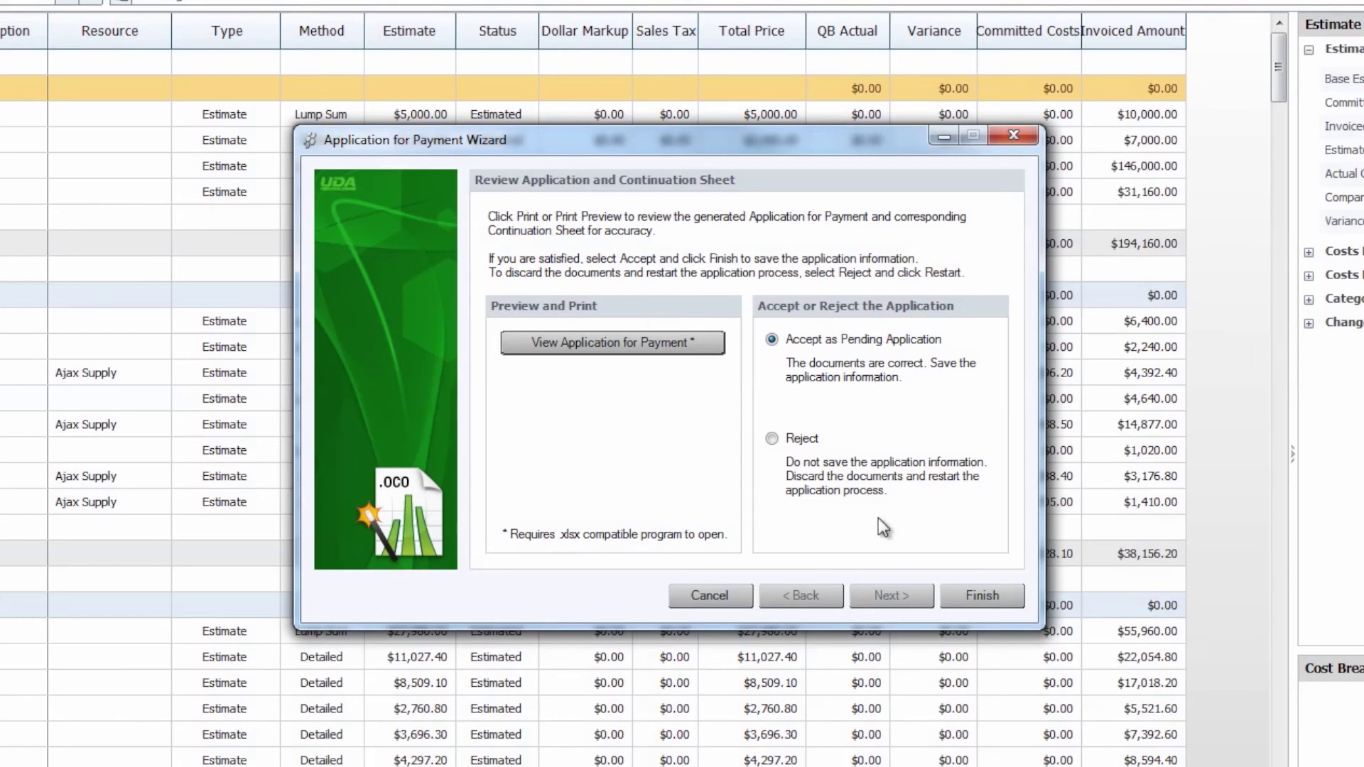
click(888, 527)
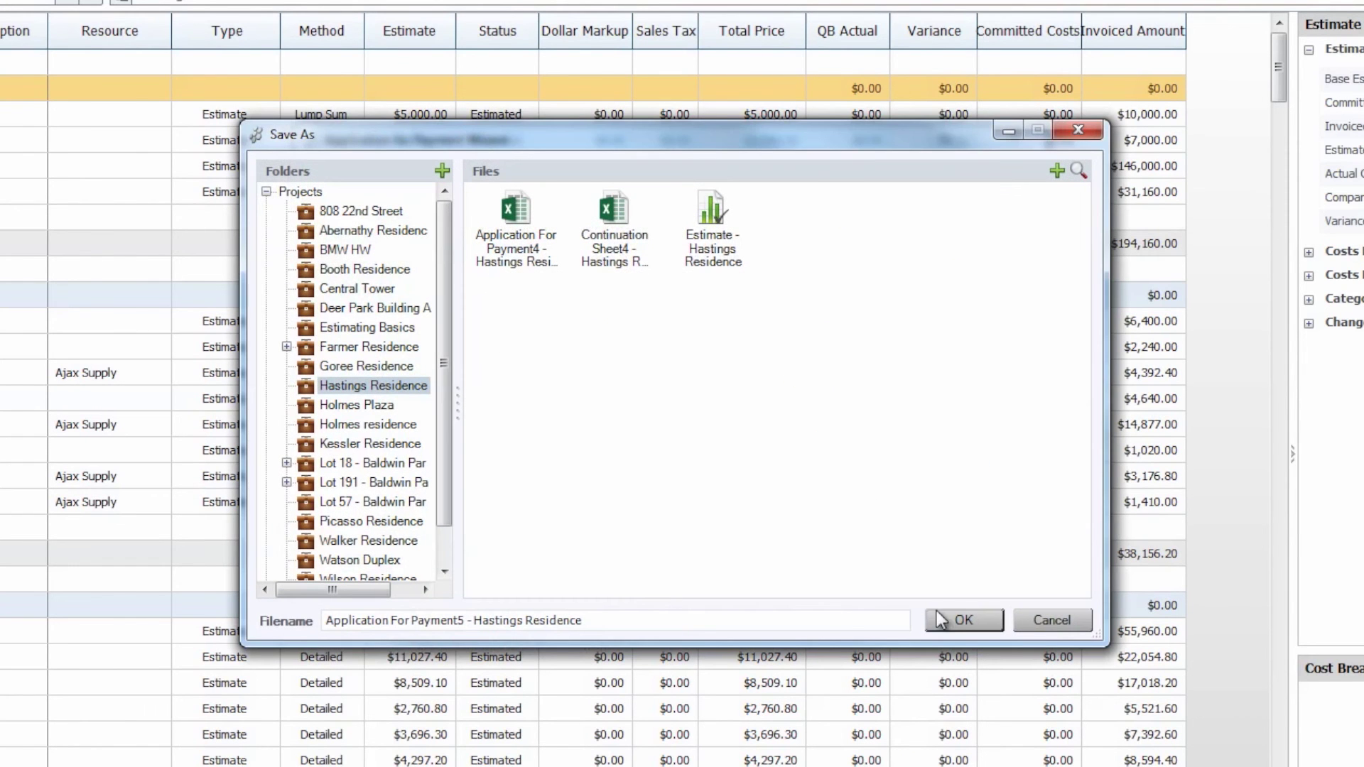
click(952, 622)
click(953, 622)
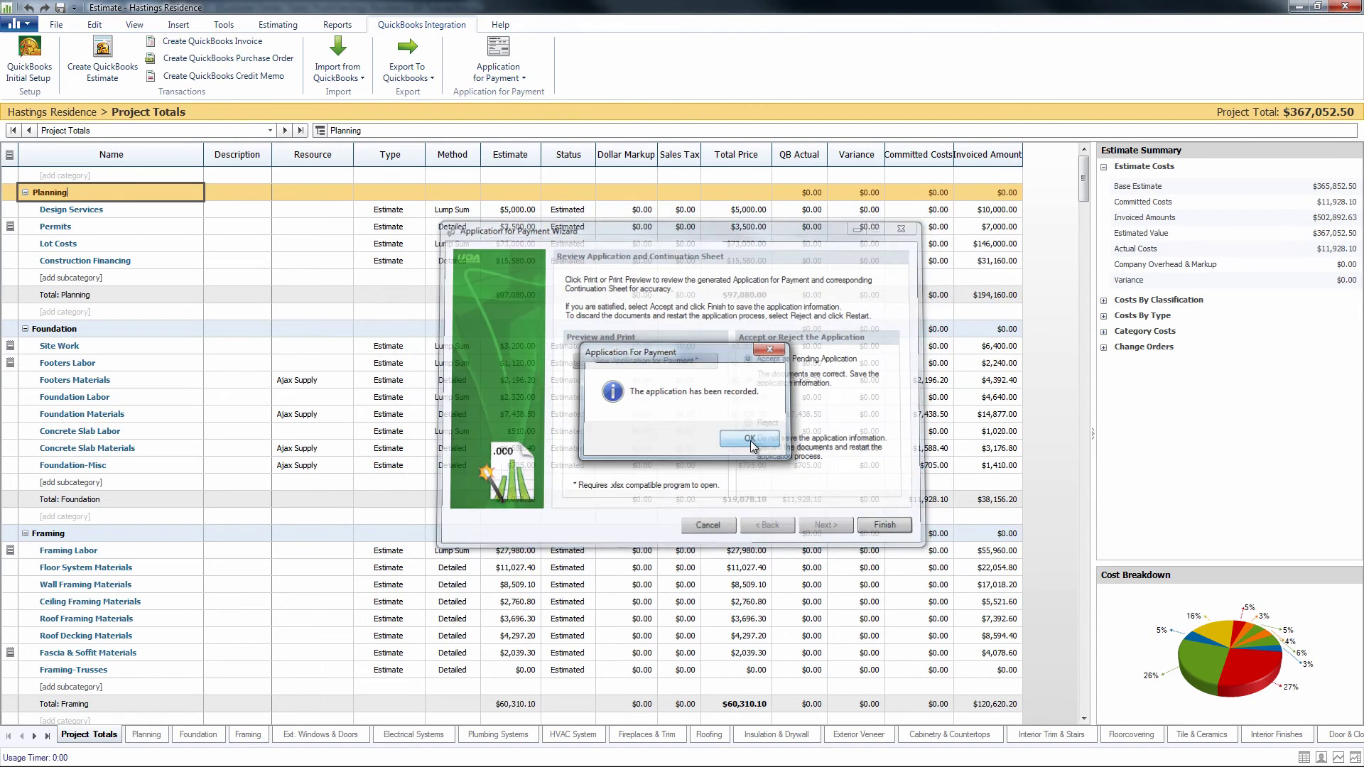
click(782, 469)
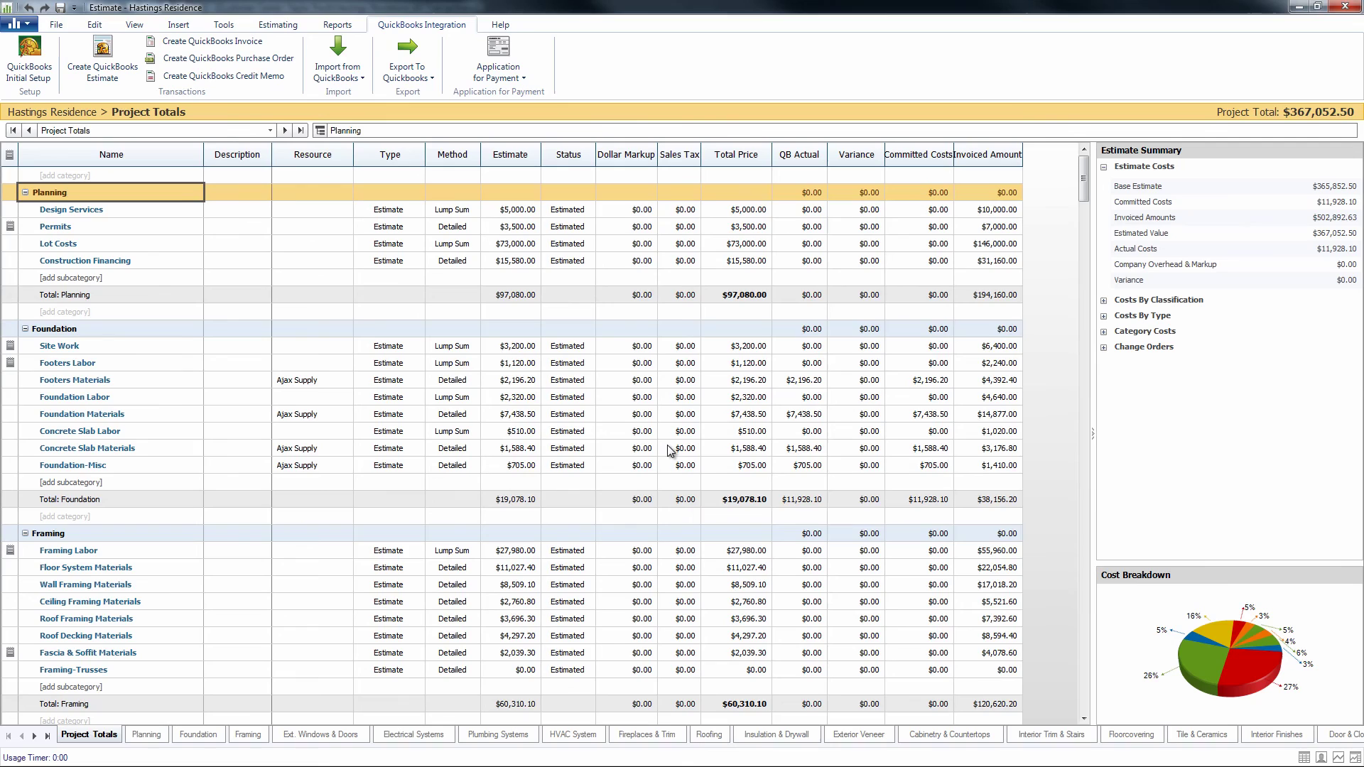
List the project's payment applications and select pending application 2, then accepted application 1
click(517, 78)
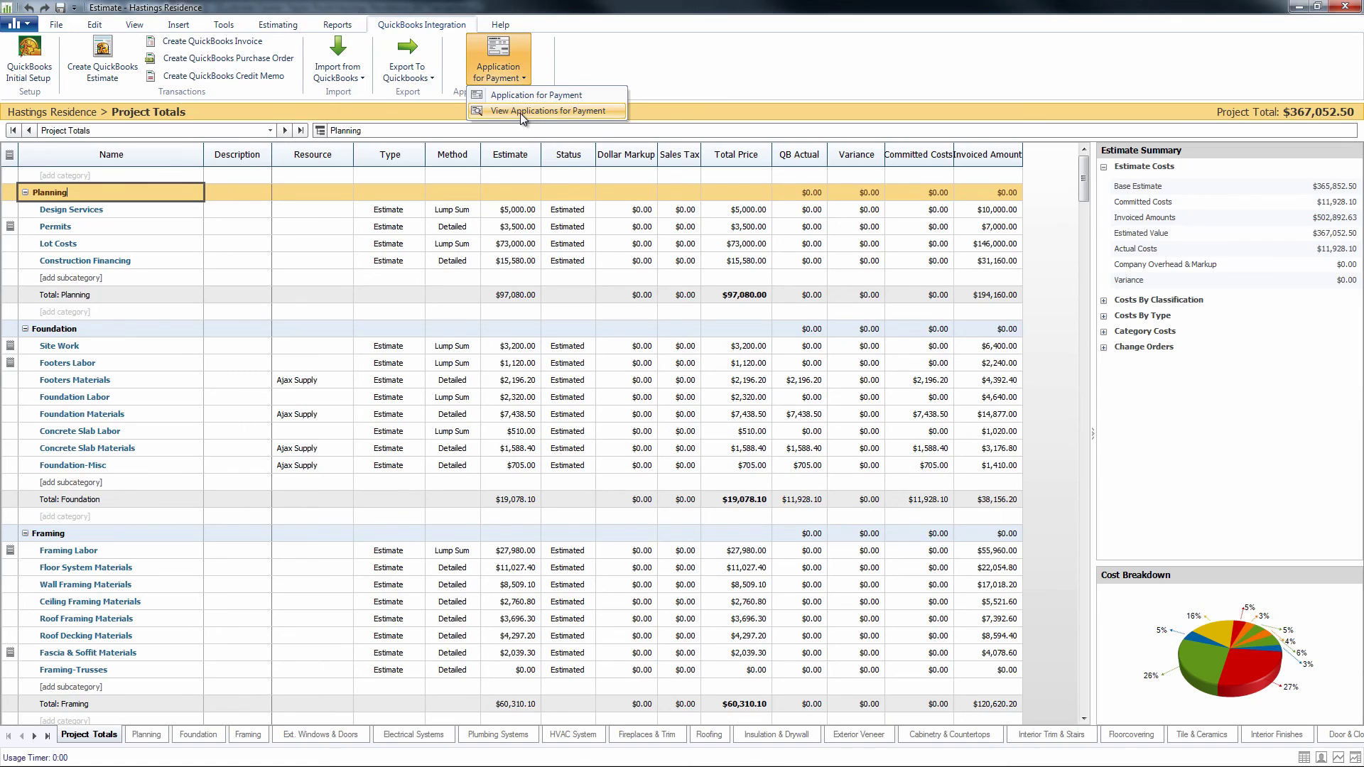
click(520, 111)
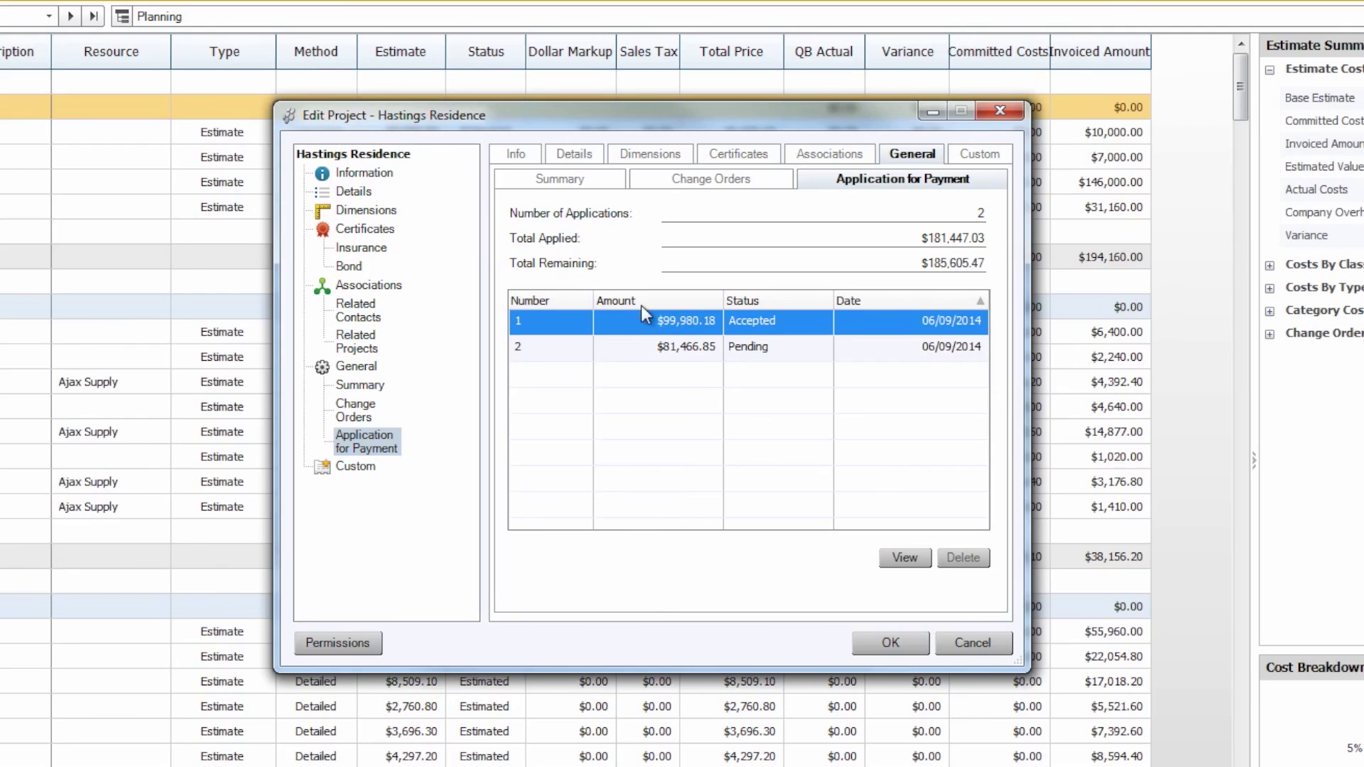
click(625, 349)
click(621, 324)
View accepted application 1's documents in Excel, then close Excel
click(905, 558)
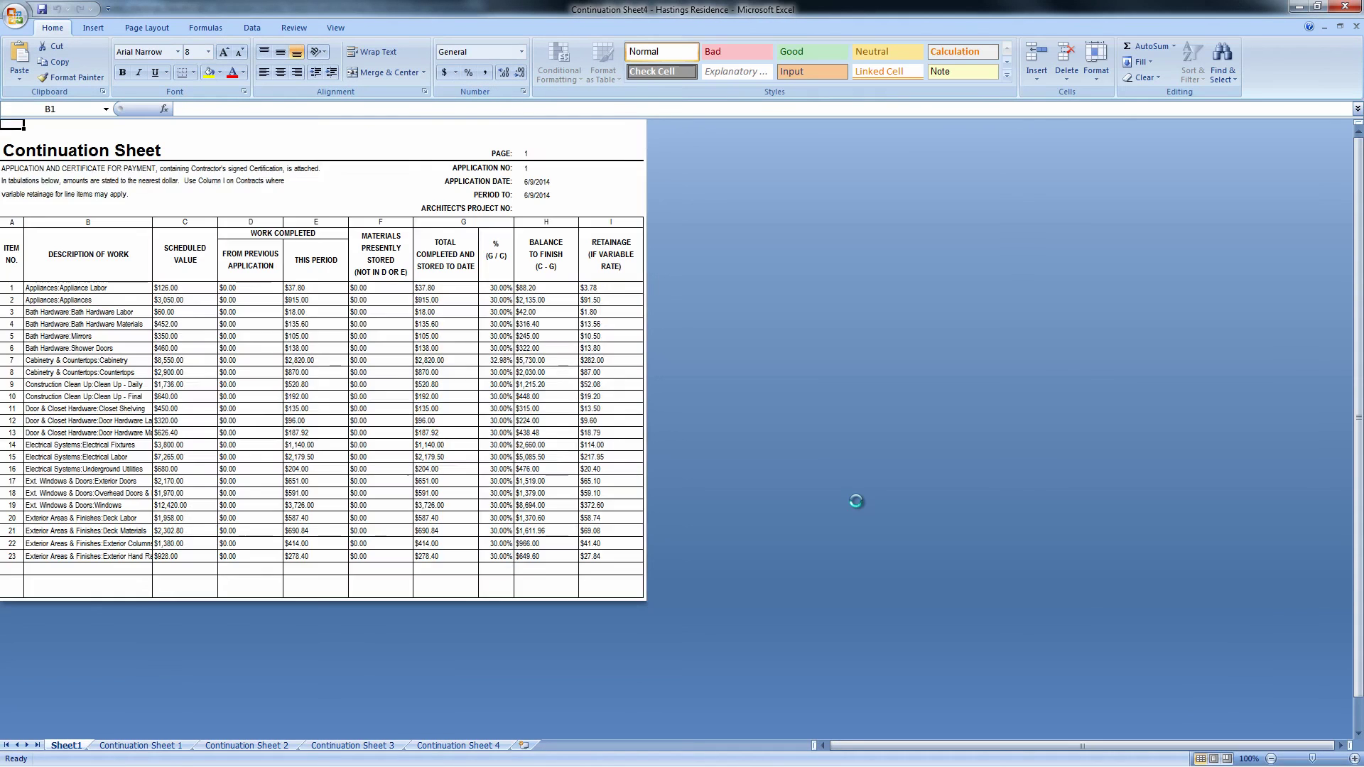
click(1352, 26)
click(1345, 7)
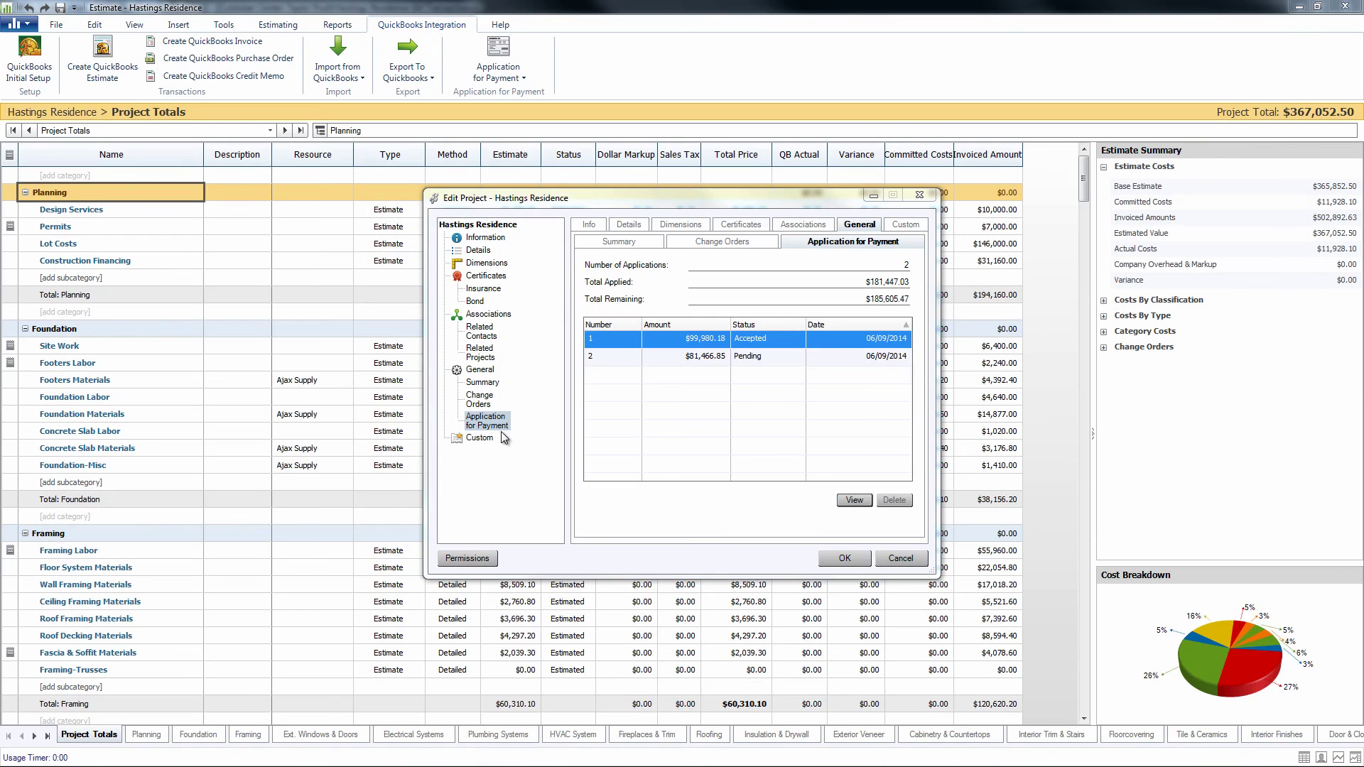